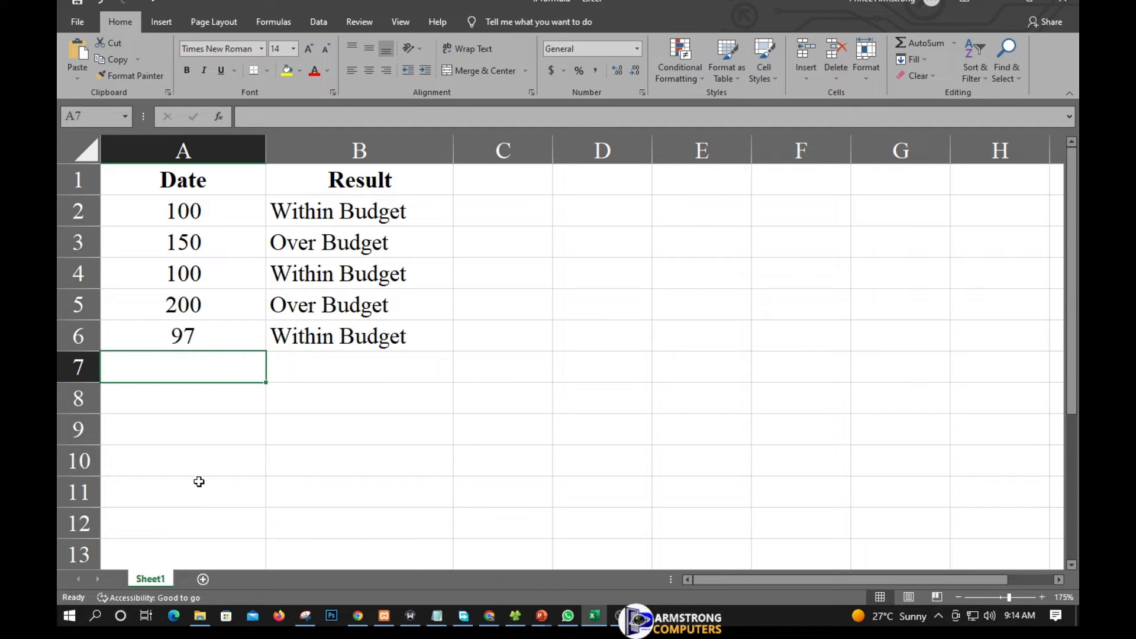
# Enter 100 in cell A10 and 200 in cell B10.
pyautogui.click(167, 465)
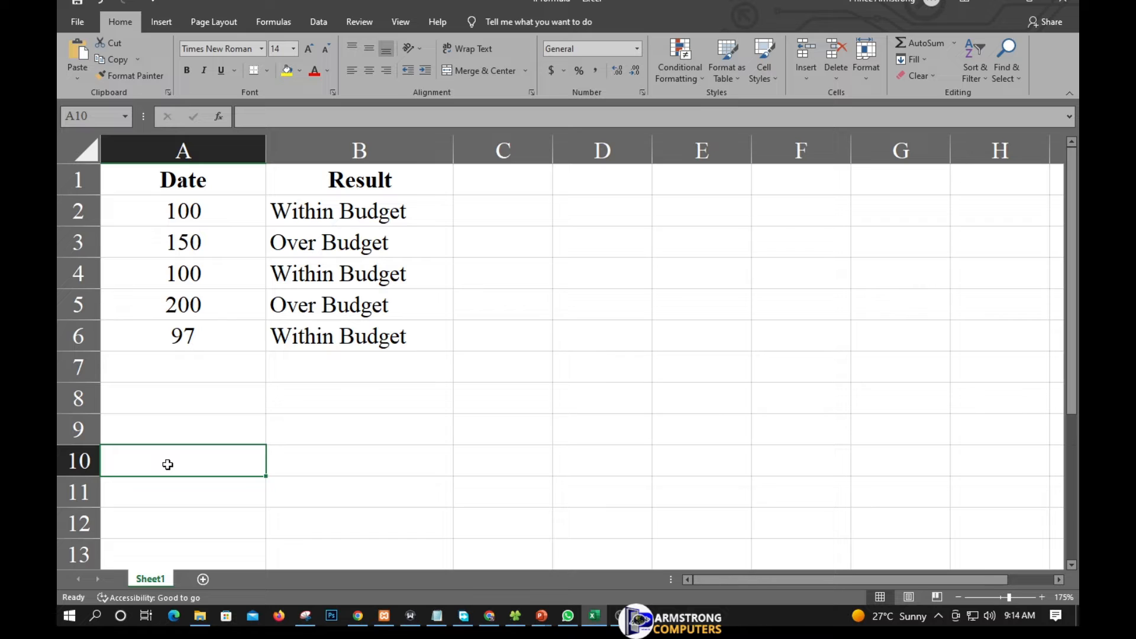
pyautogui.write('100')
pyautogui.press('Tab')
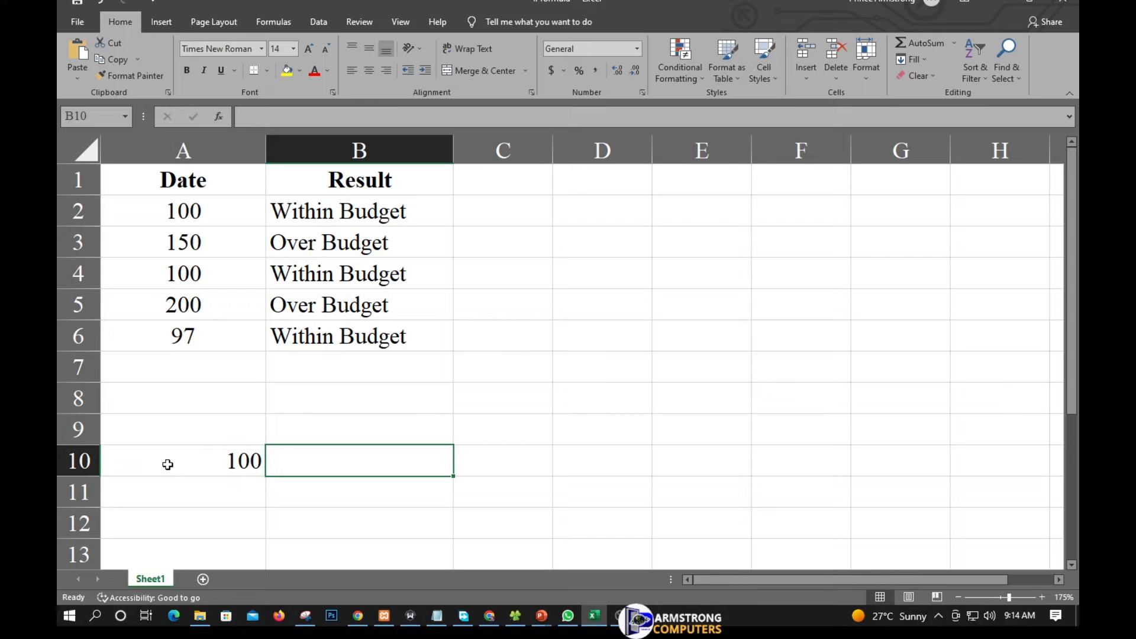
pyautogui.write('200')
pyautogui.press('Tab')
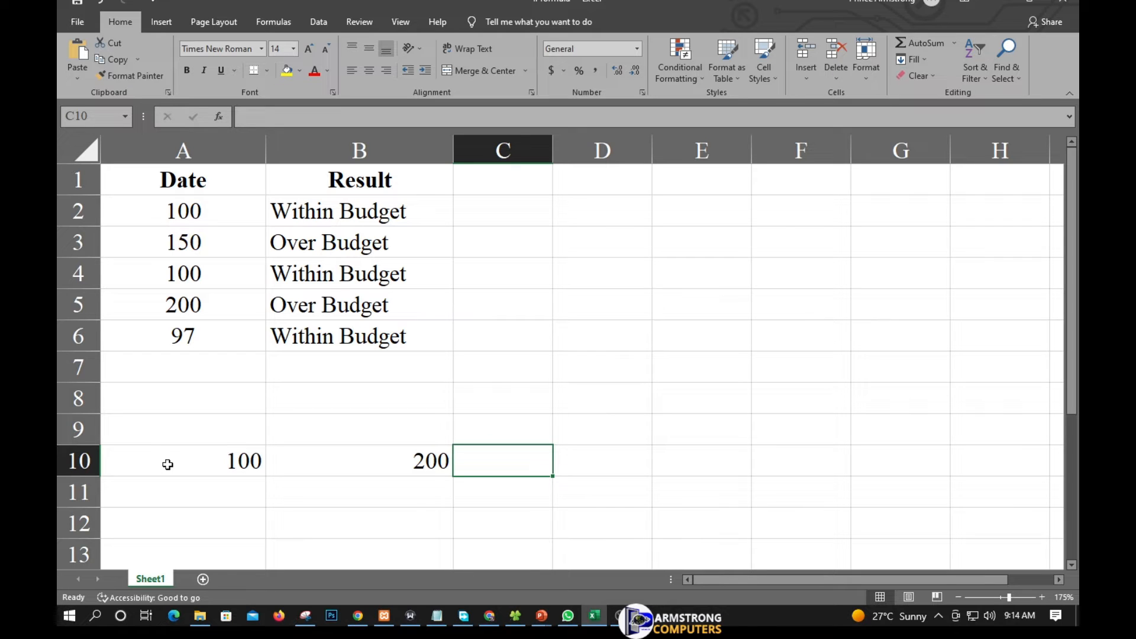
# Enter the formula =IF(A2=100,SUM(A10:B10),"No") in cell C10.
pyautogui.write('=')
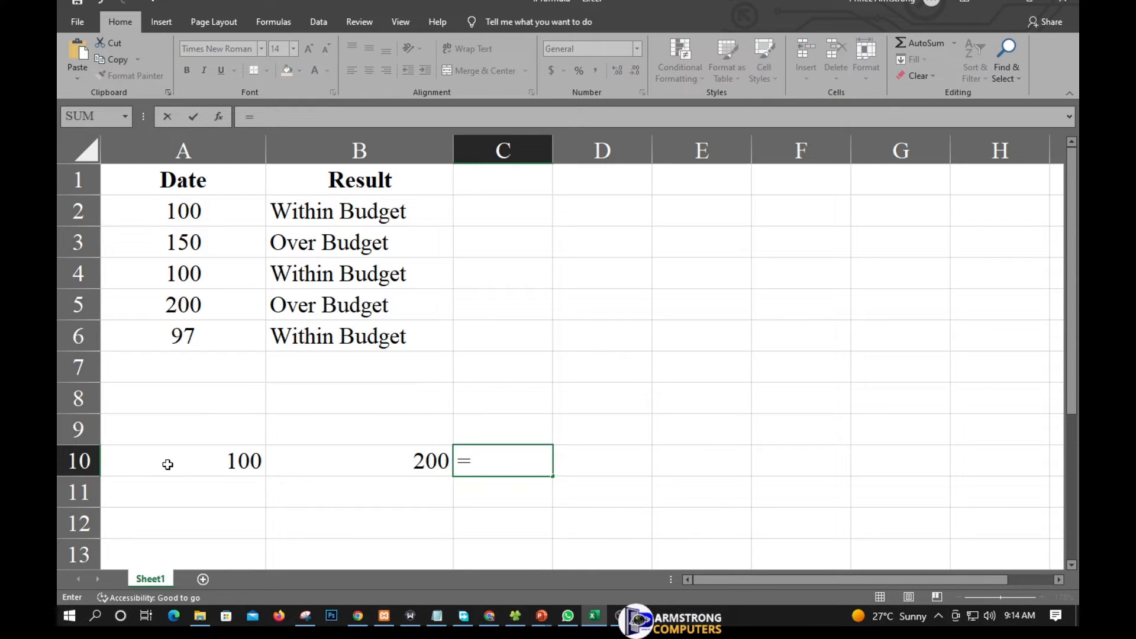
pyautogui.write('IF ')
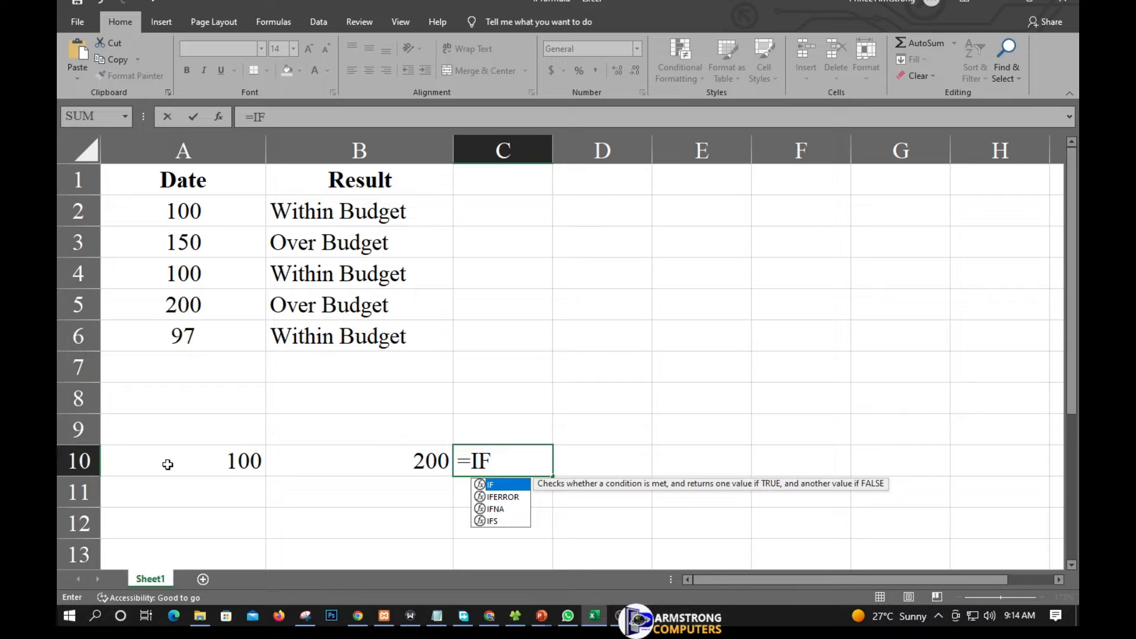
pyautogui.write('(')
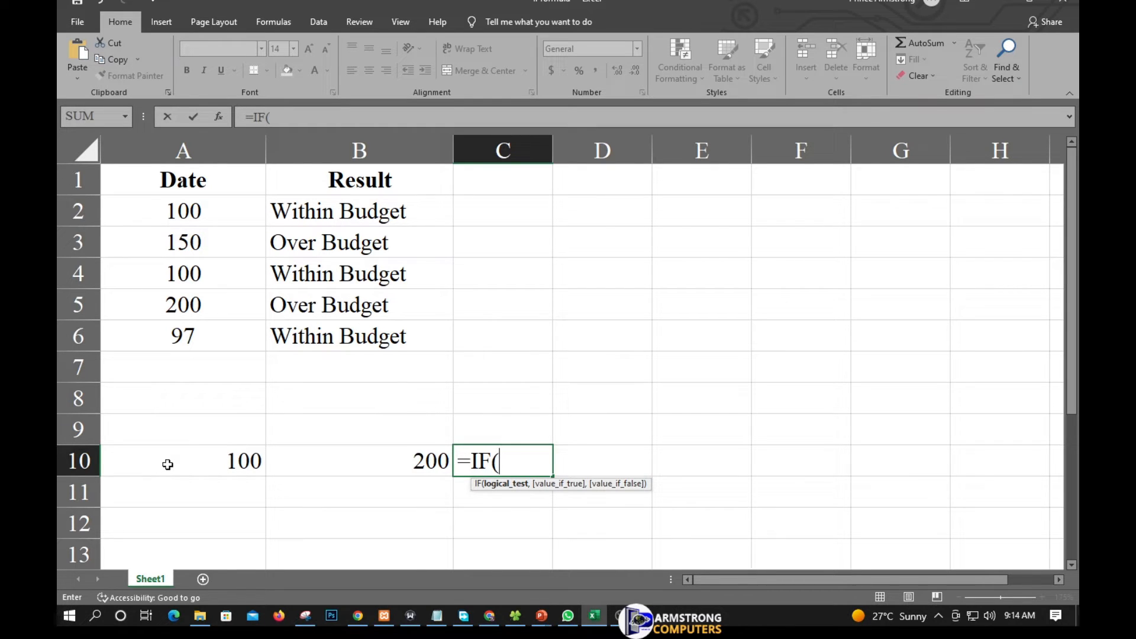
pyautogui.write('A2')
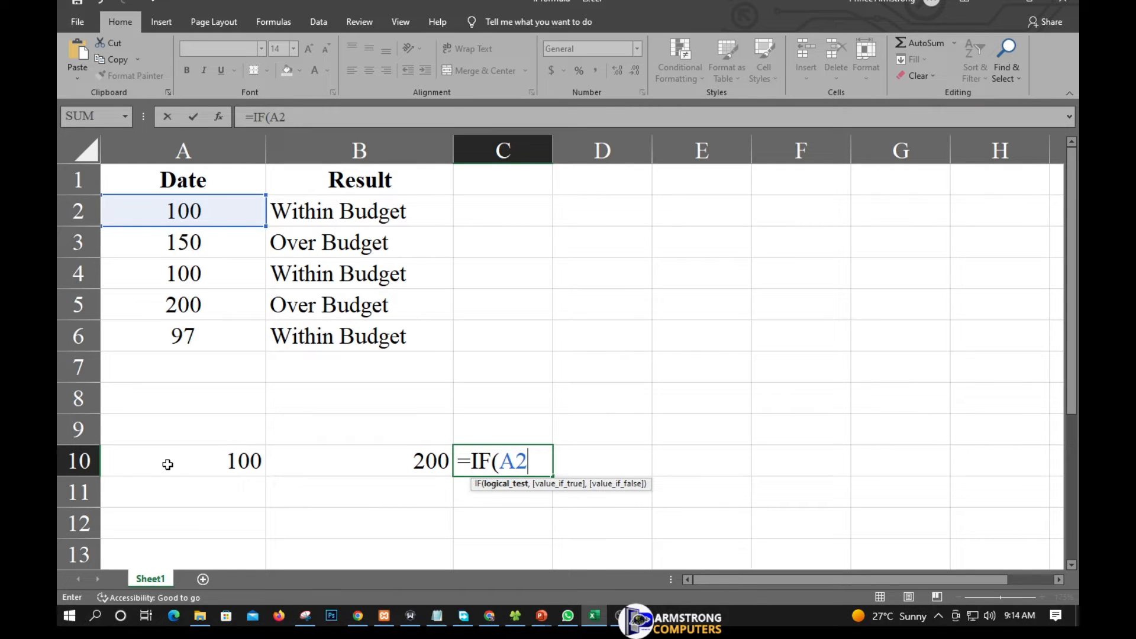
pyautogui.write('=100,')
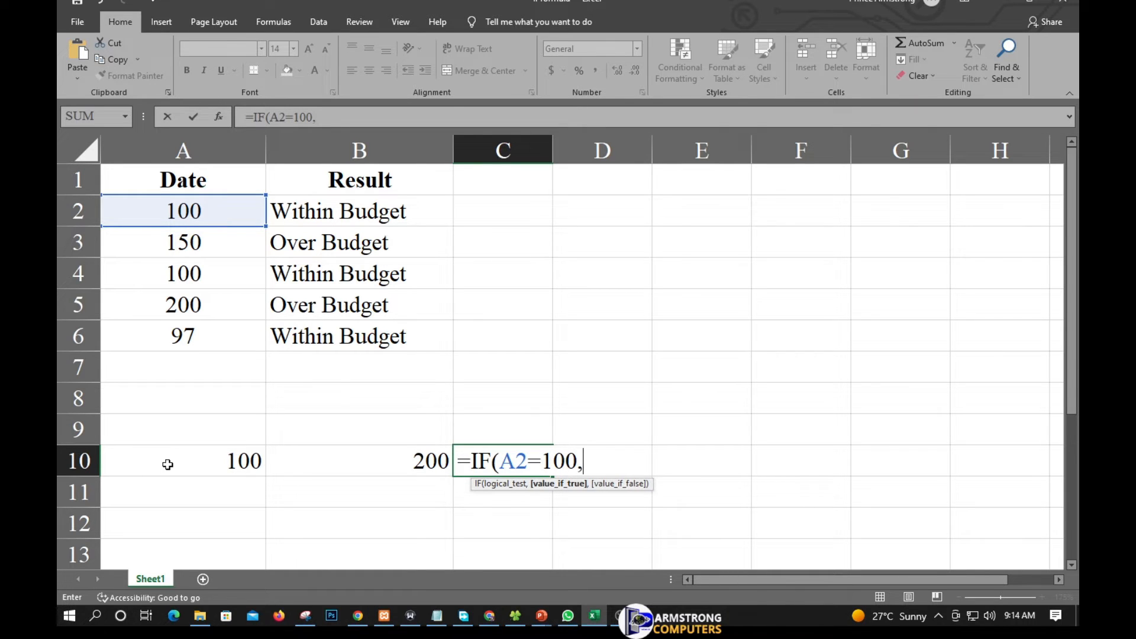
pyautogui.write('SU')
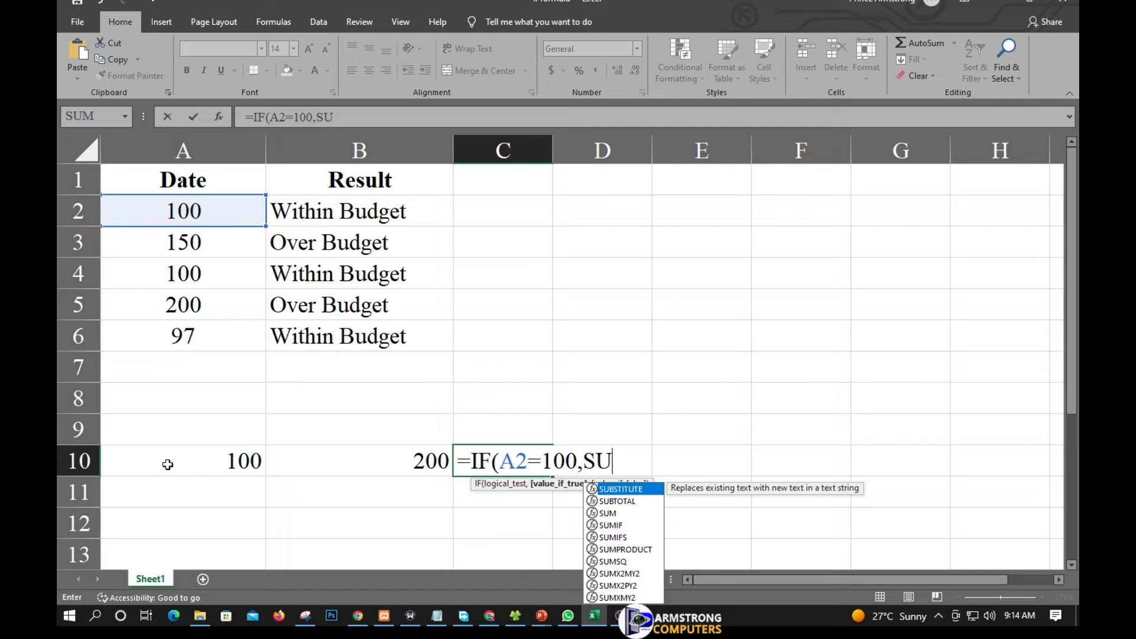
pyautogui.write('M(')
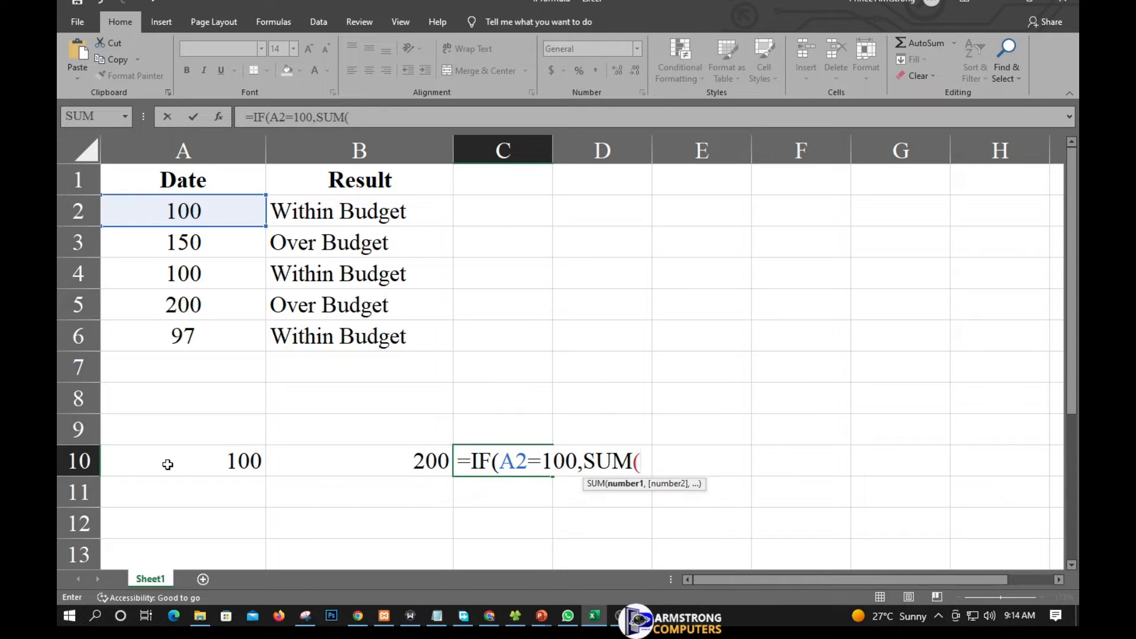
pyautogui.write('A10')
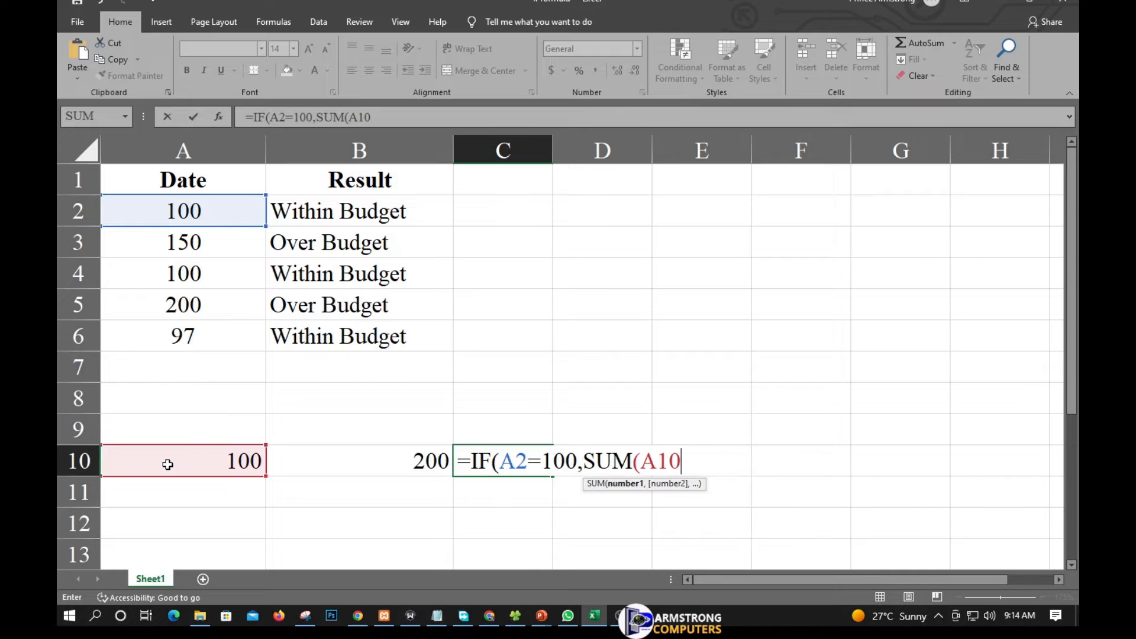
pyautogui.write(':B')
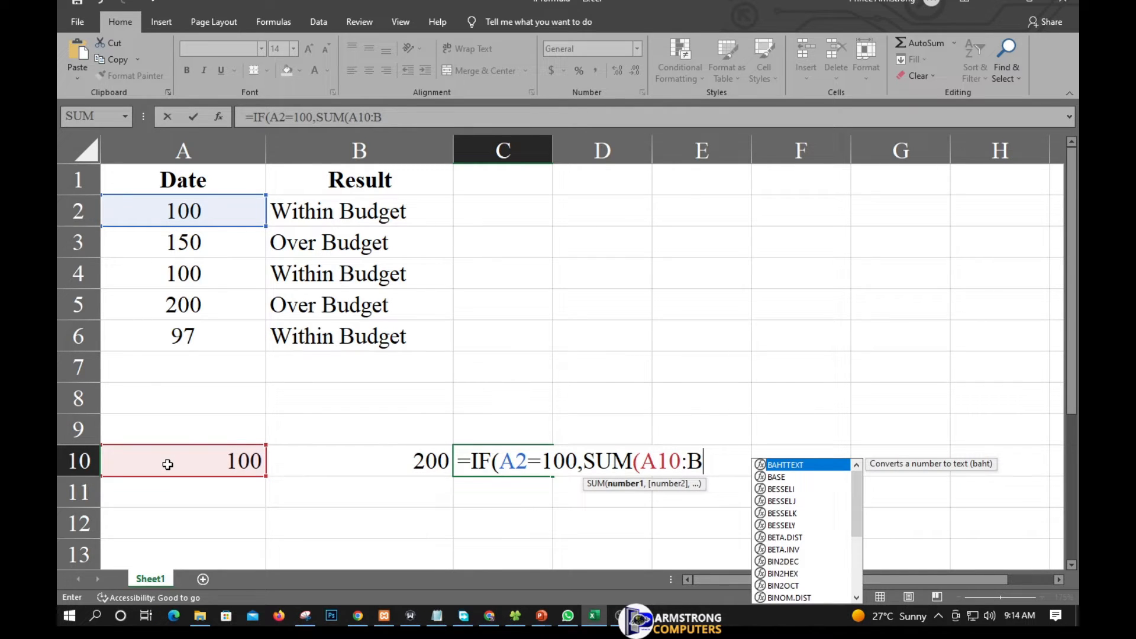
pyautogui.write('10')
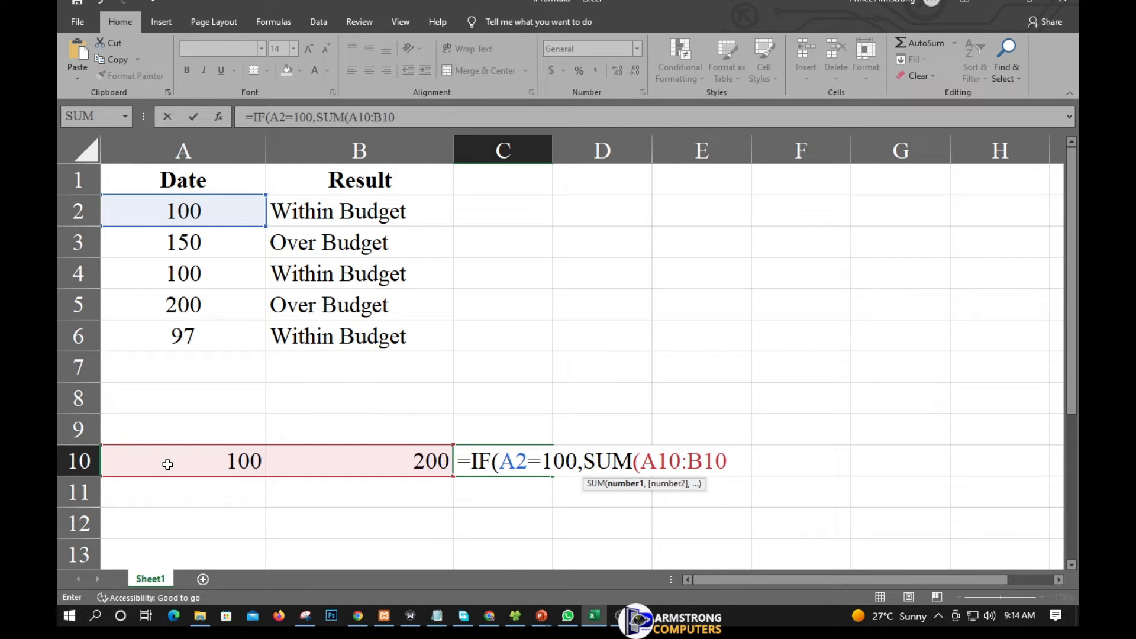
pyautogui.write('),"n')
pyautogui.press('BackSpace')
pyautogui.write('N')
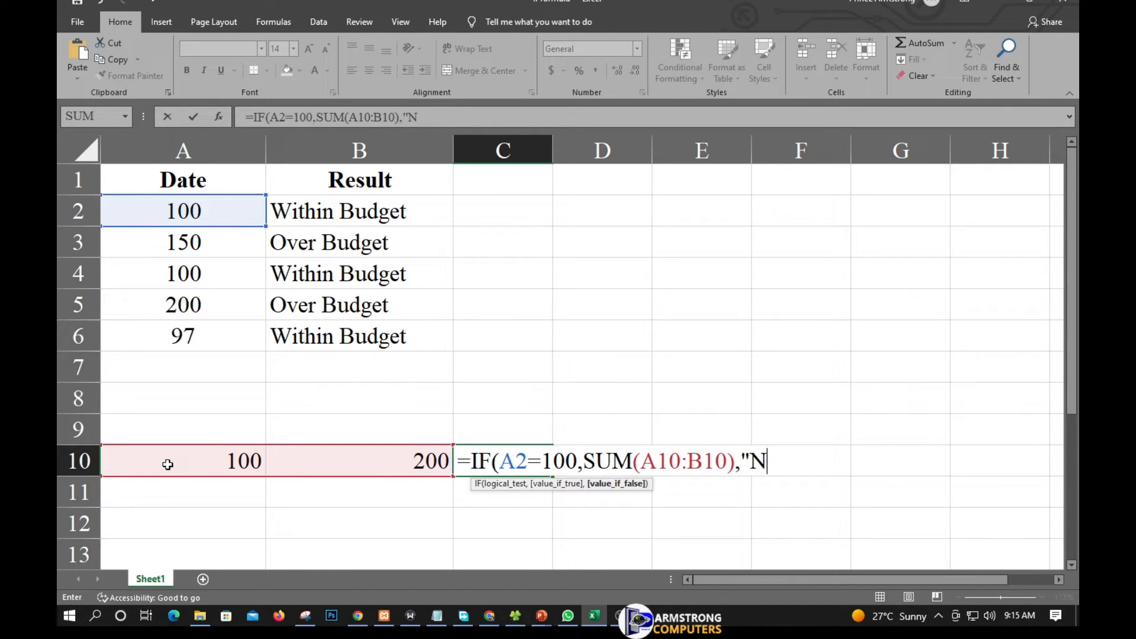
pyautogui.write('o")')
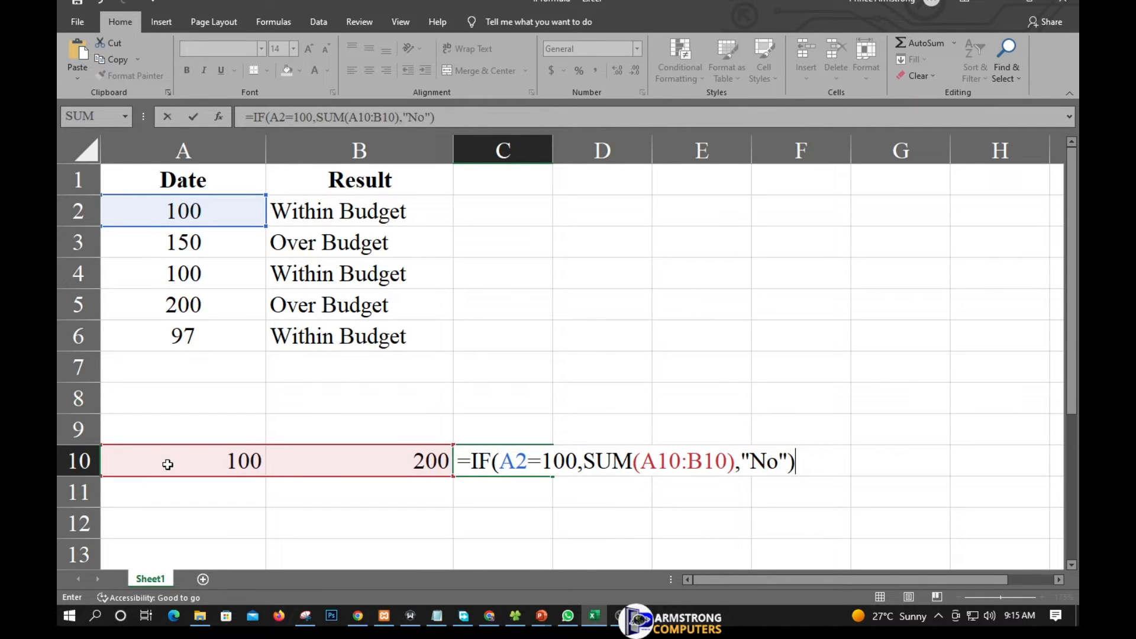
pyautogui.press('Return')
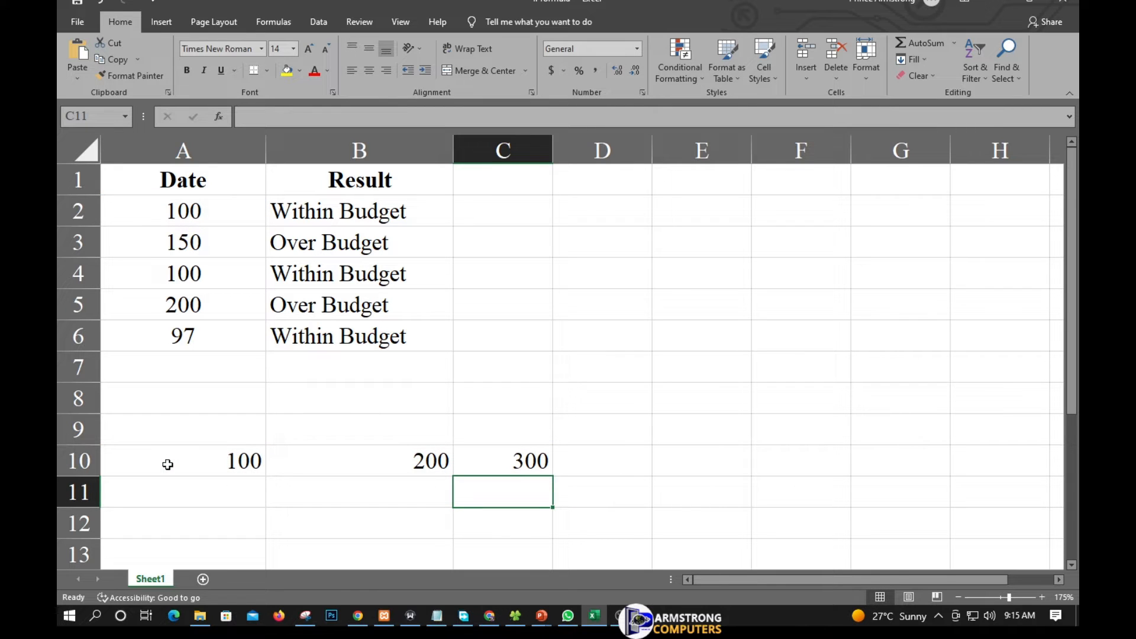
# Review the formula in C10 and test its condition by setting cell A2 to 50.
pyautogui.doubleClick(517, 464)
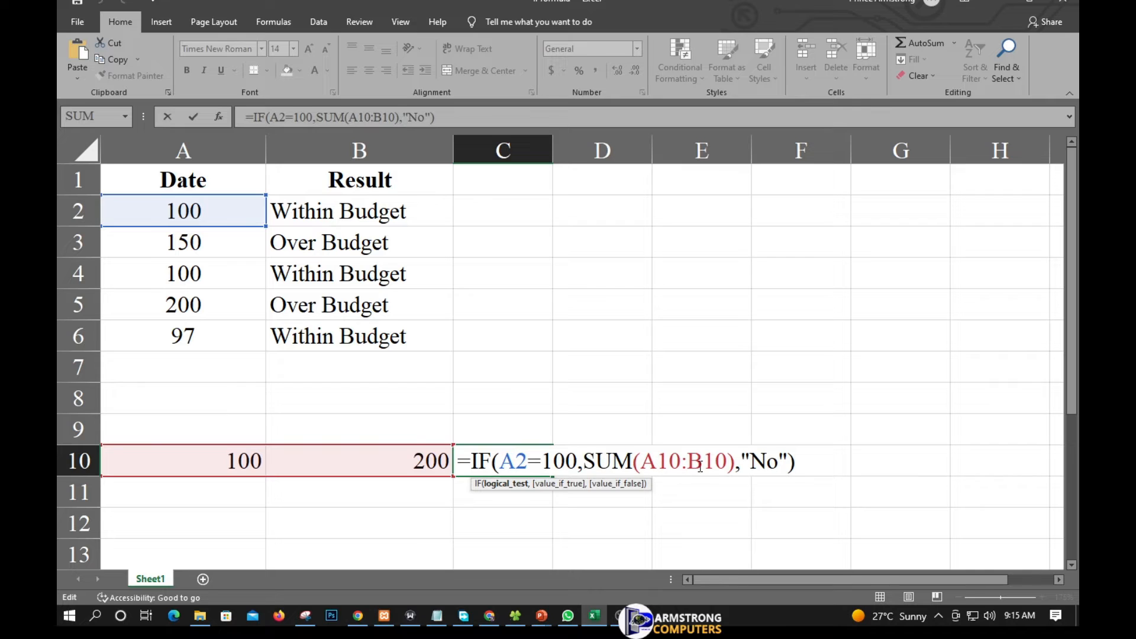
pyautogui.press('Return')
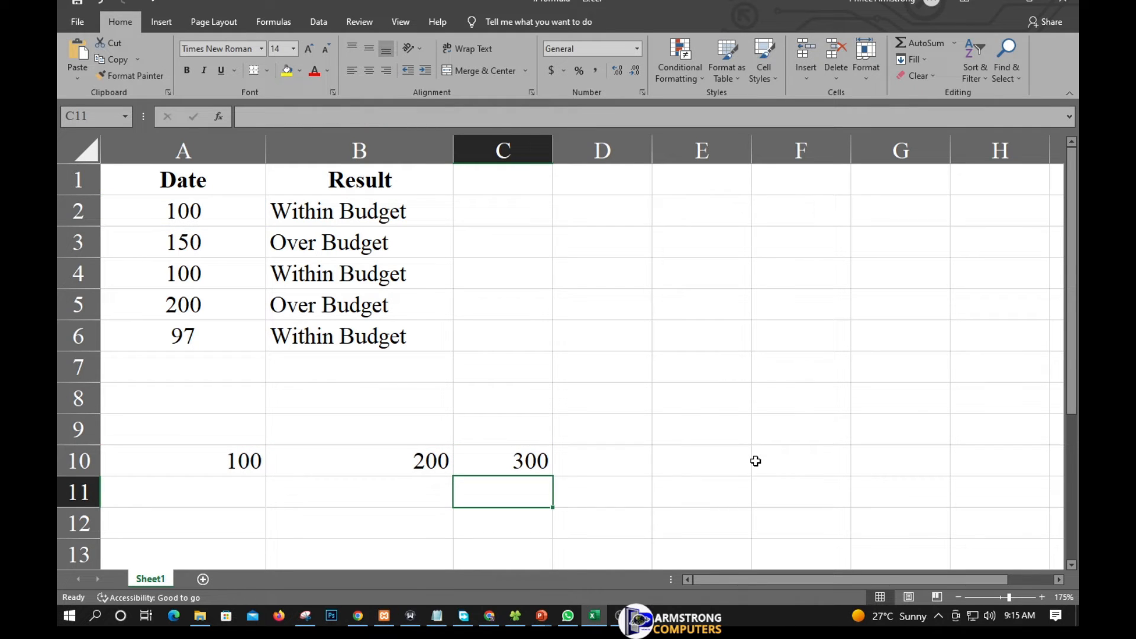
pyautogui.click(200, 205)
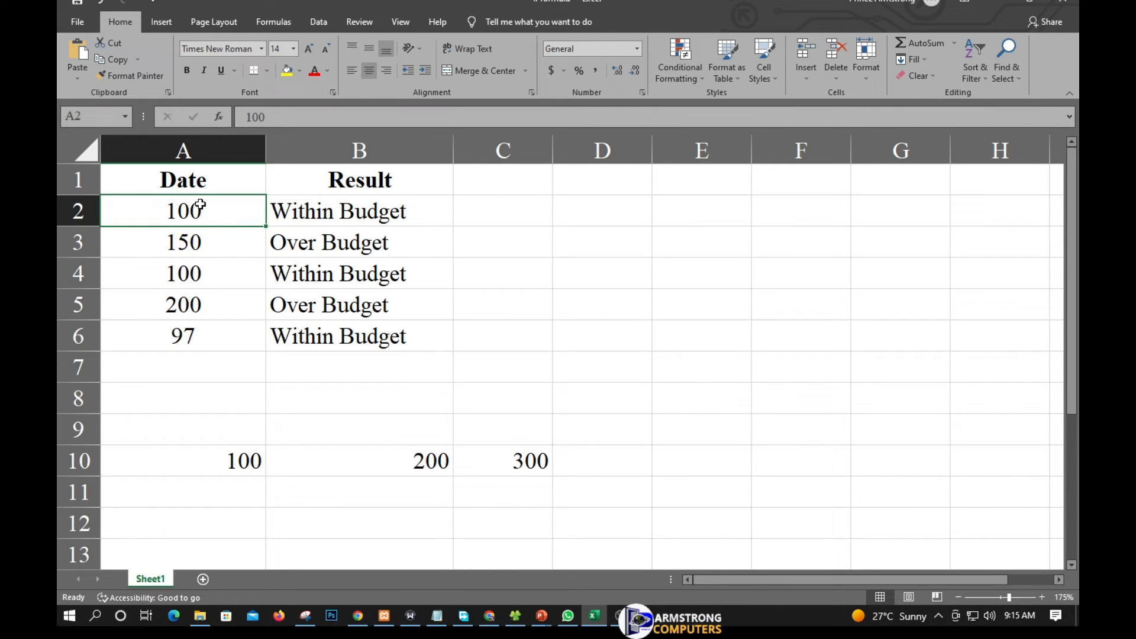
pyautogui.write('50')
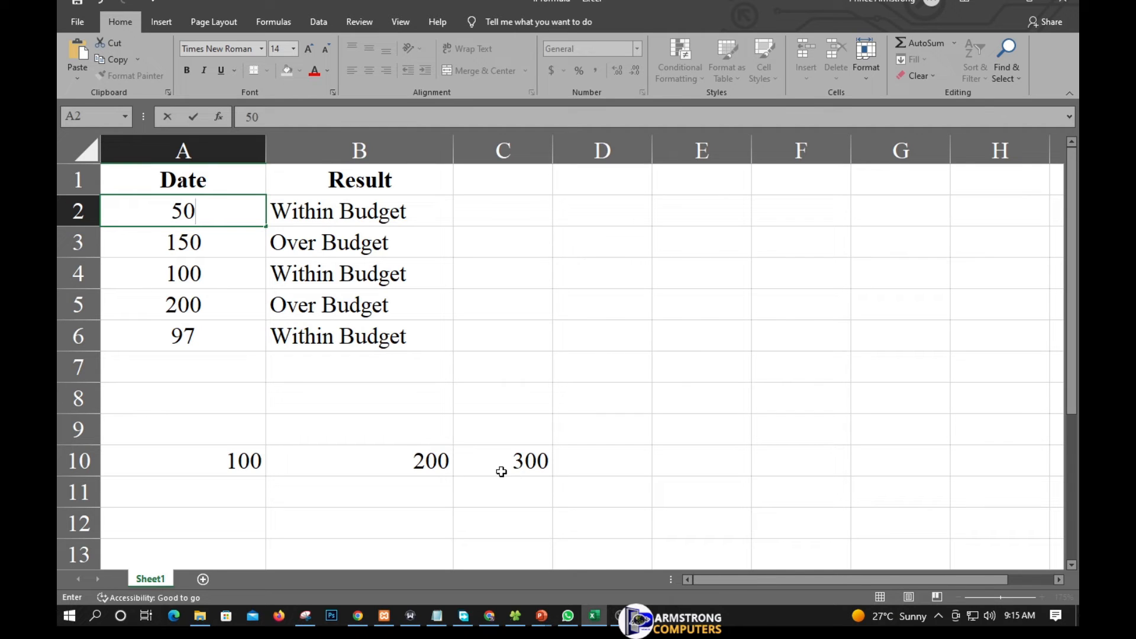
pyautogui.press('Return')
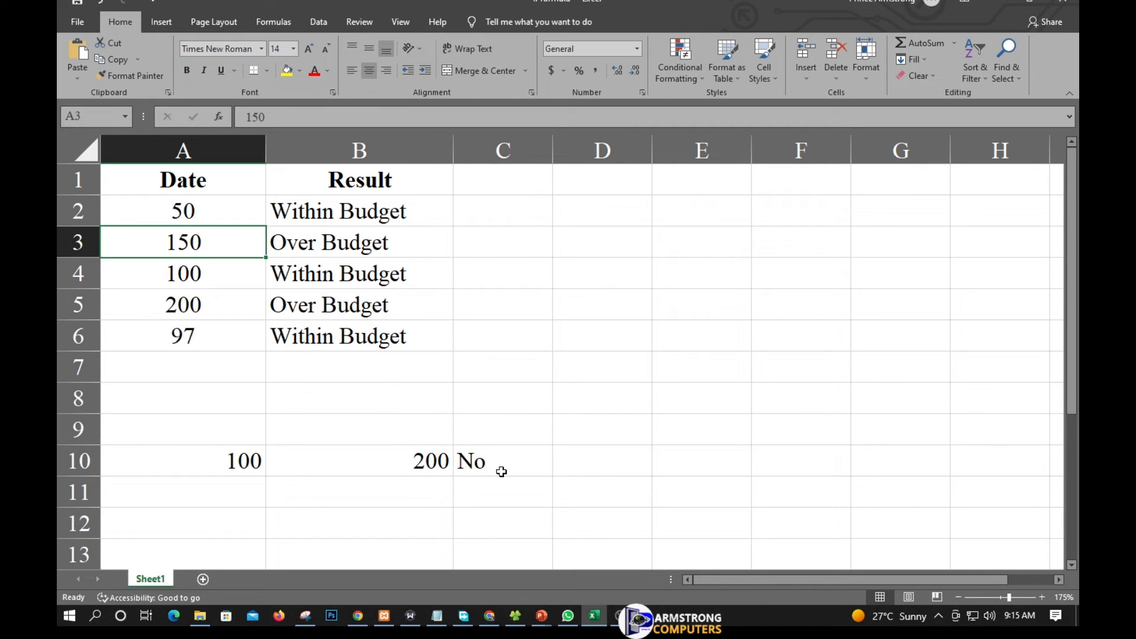
# Enter 89 in cell A11 and 500 in cell B11.
pyautogui.click(246, 492)
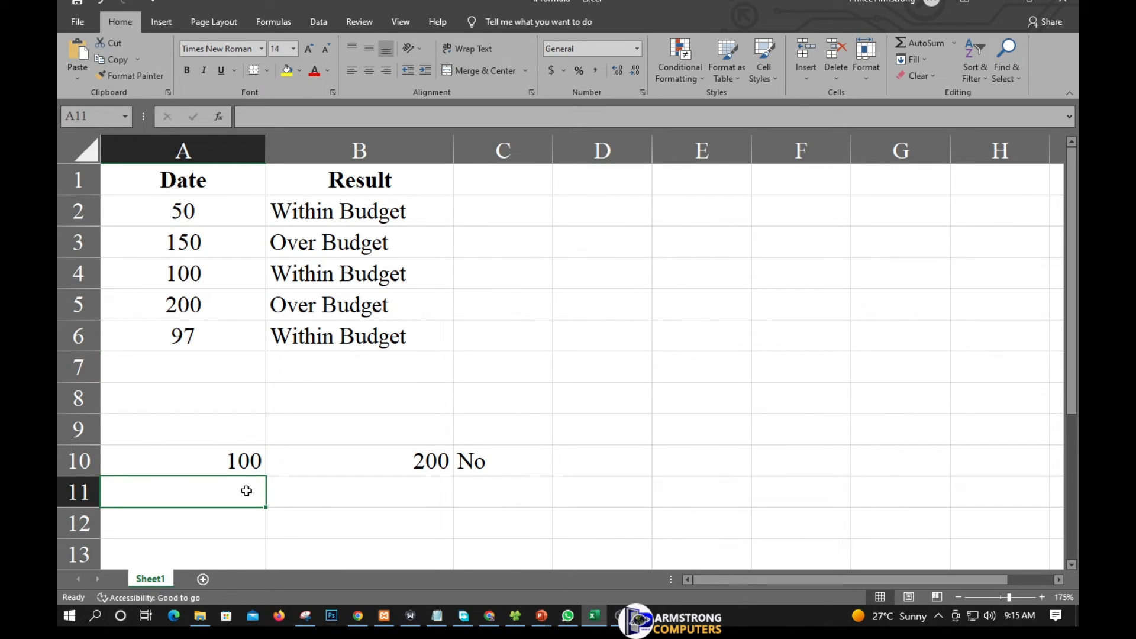
pyautogui.write('89')
pyautogui.press('Tab')
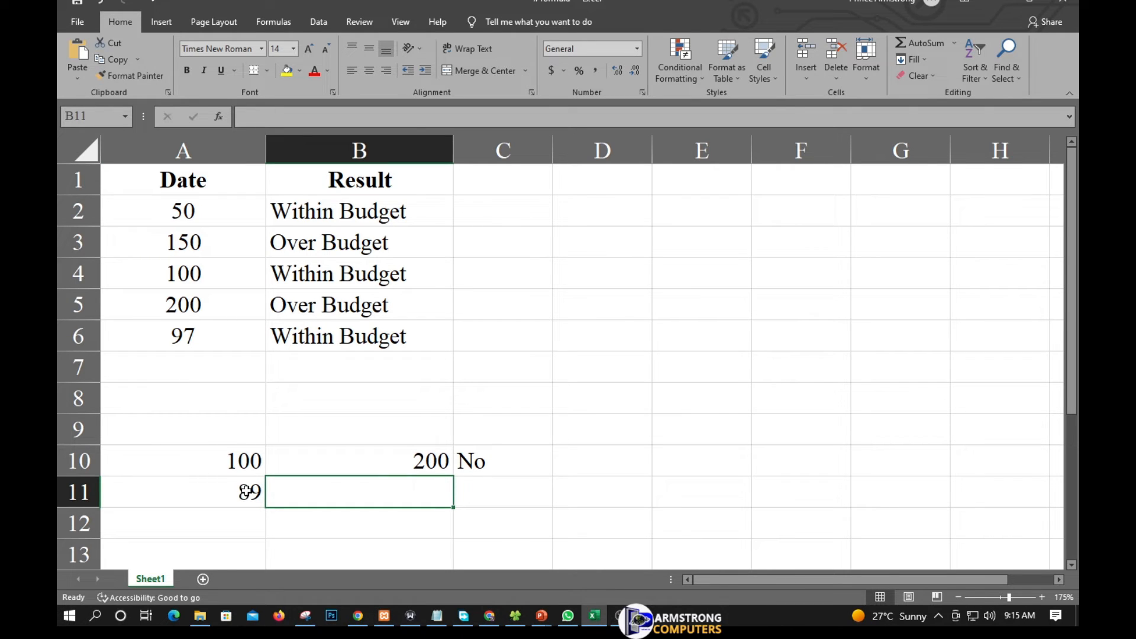
pyautogui.write('500')
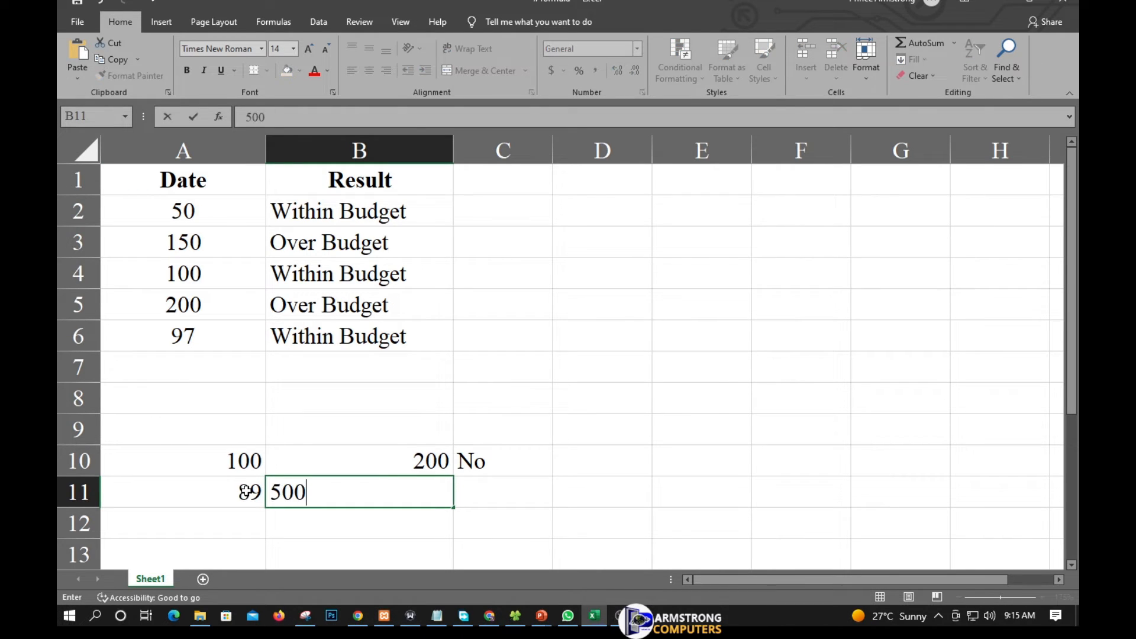
pyautogui.press('Tab')
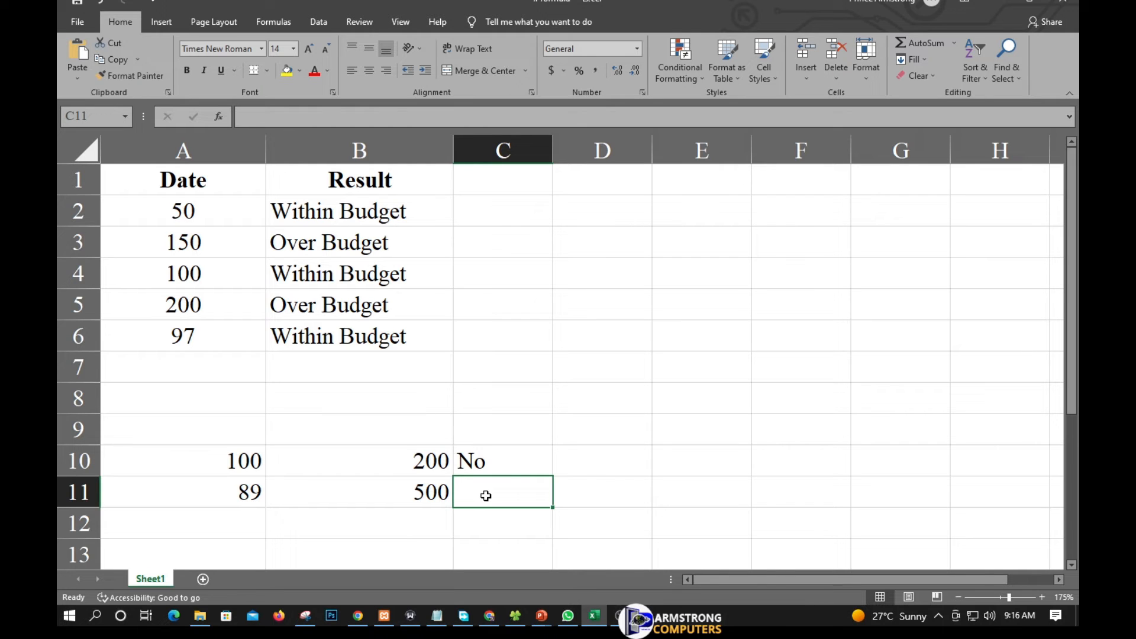
# Enter the formula =if(a3=100,sum(a11:b11),"No") in cell C11.
pyautogui.write('=if')
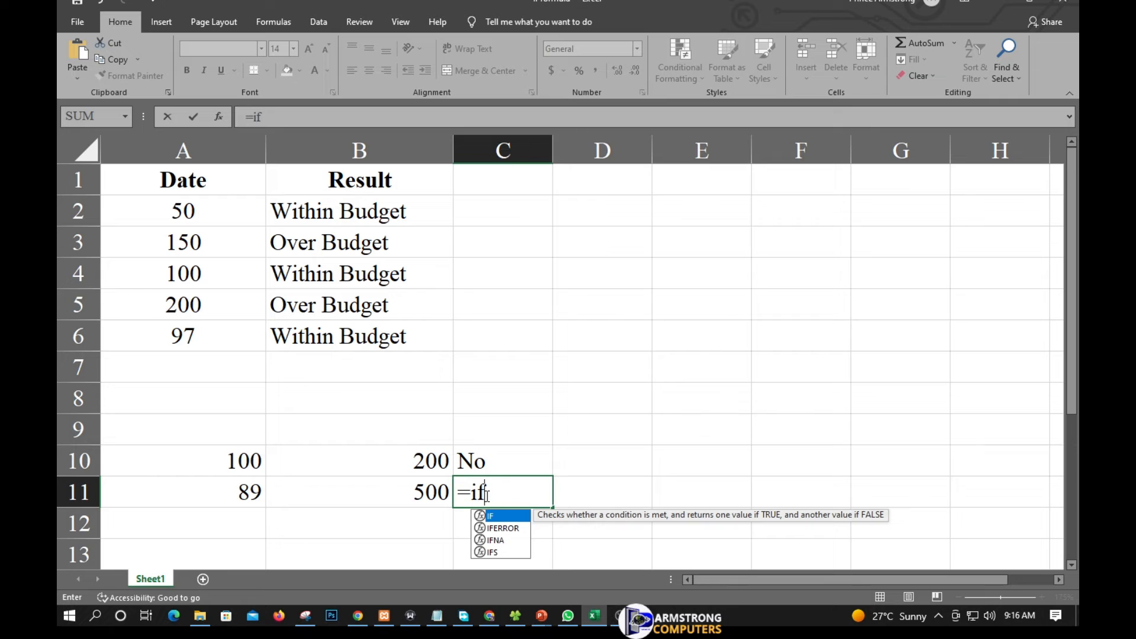
pyautogui.write('(')
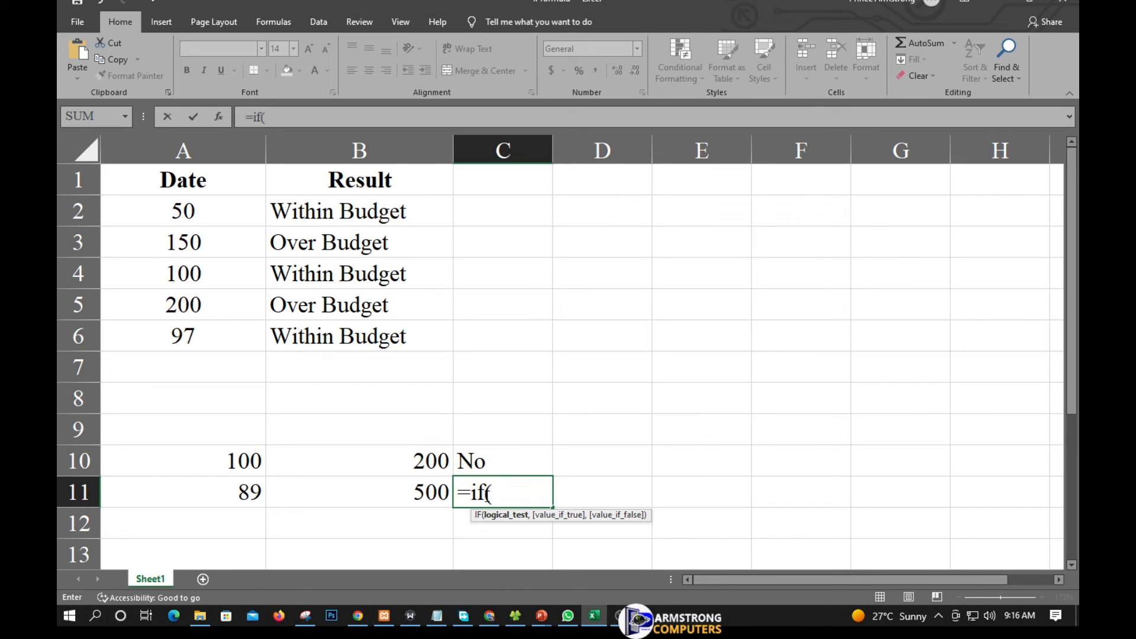
pyautogui.write('a')
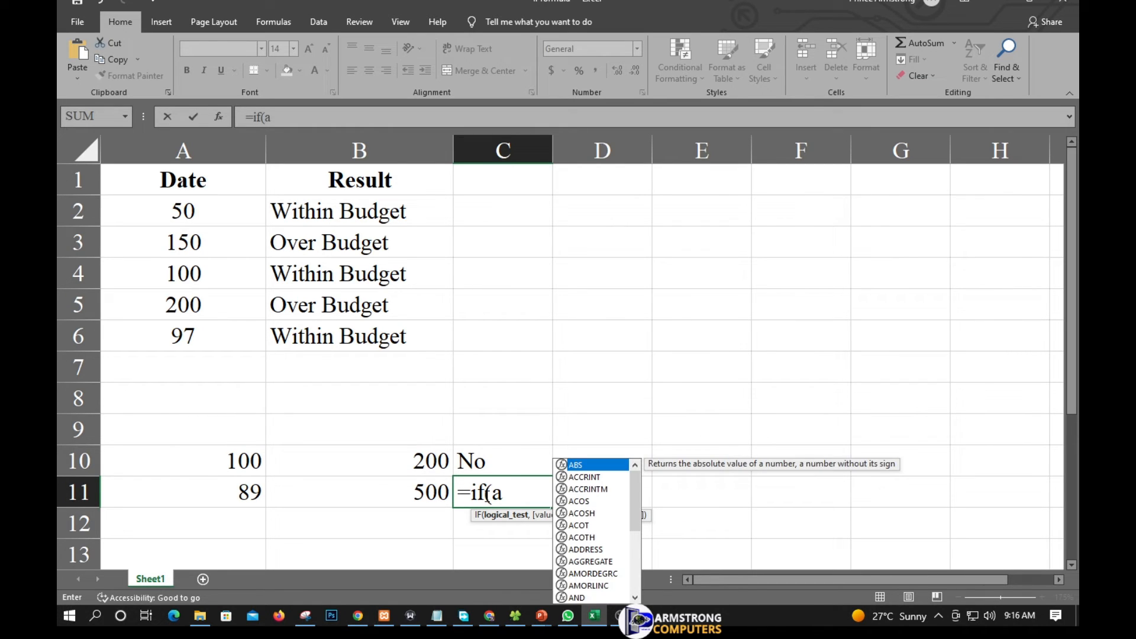
pyautogui.write('3')
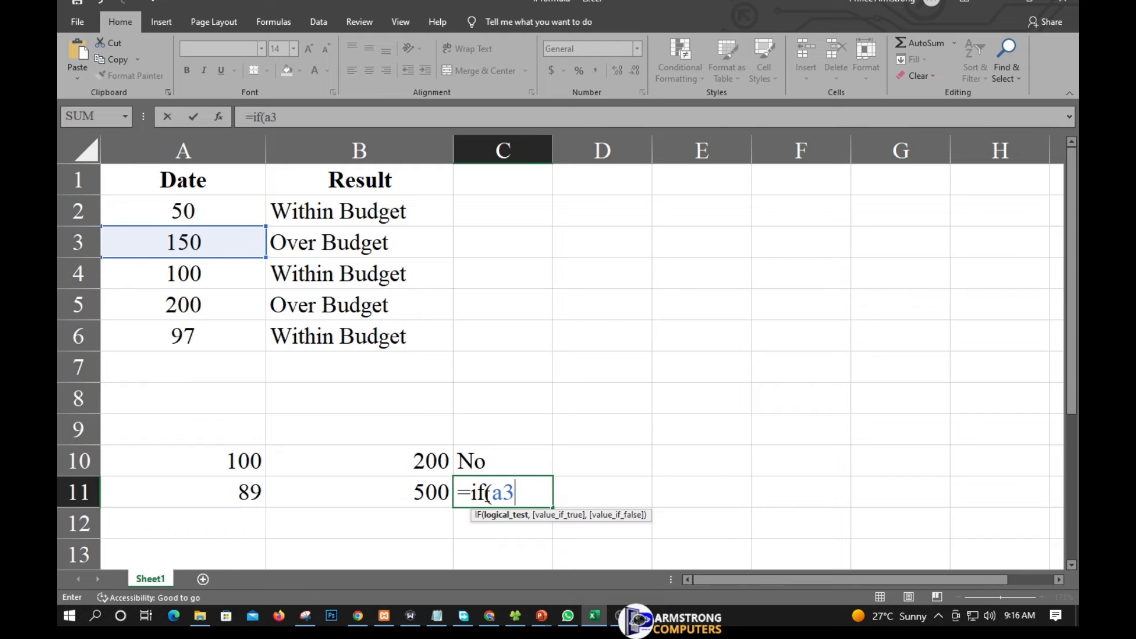
pyautogui.write('=100')
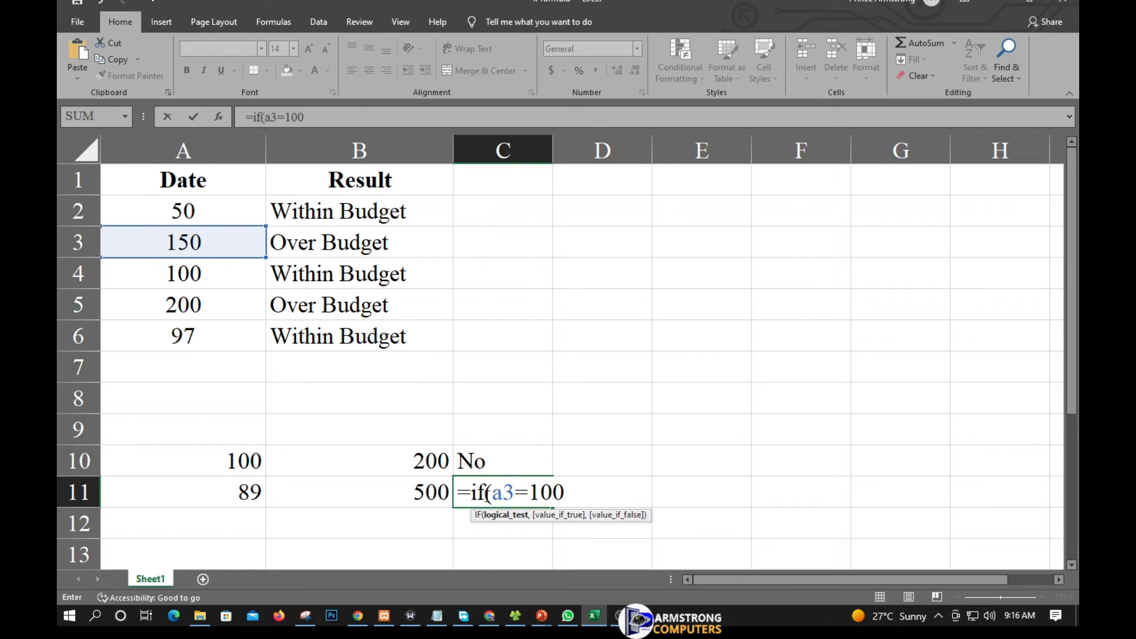
pyautogui.write(',"')
pyautogui.press('BackSpace')
pyautogui.write('sum(')
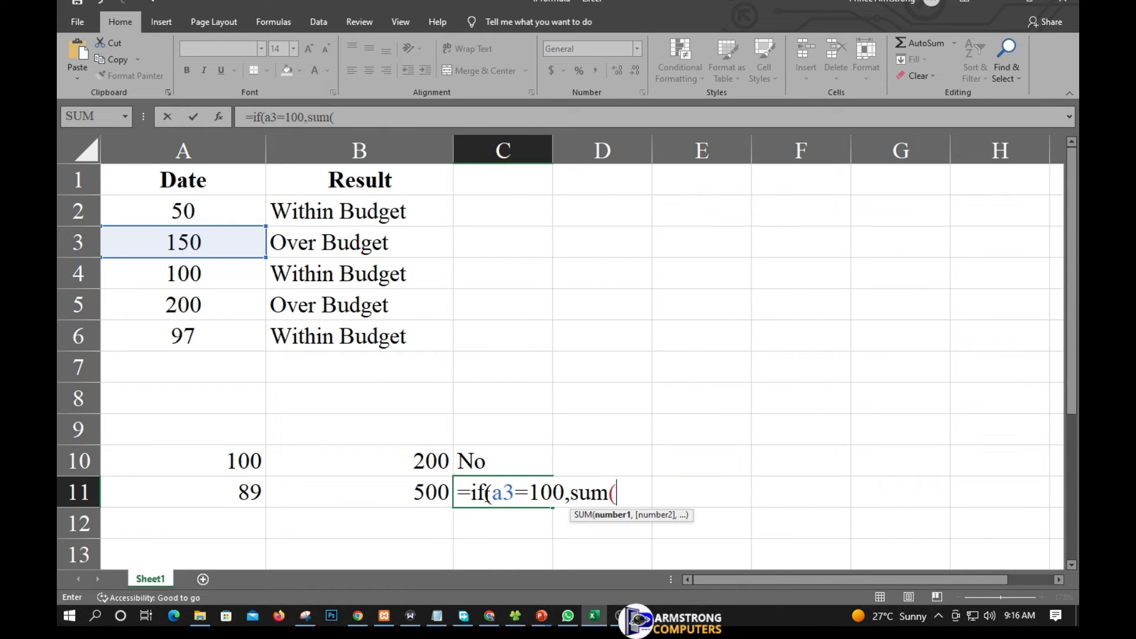
pyautogui.write('a11:')
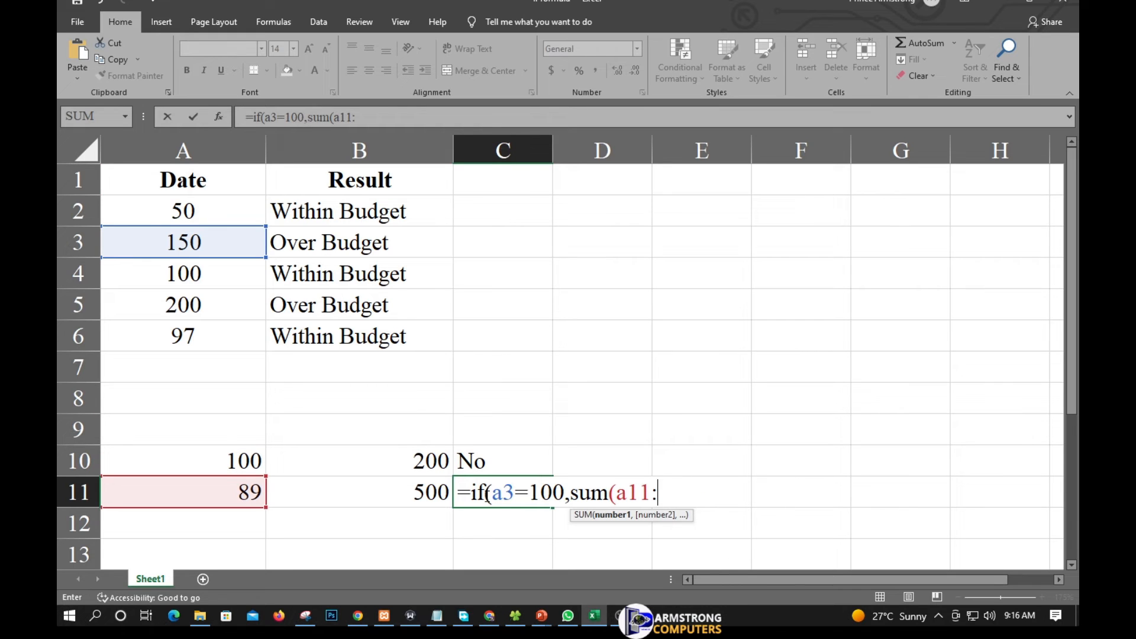
pyautogui.write('b11')
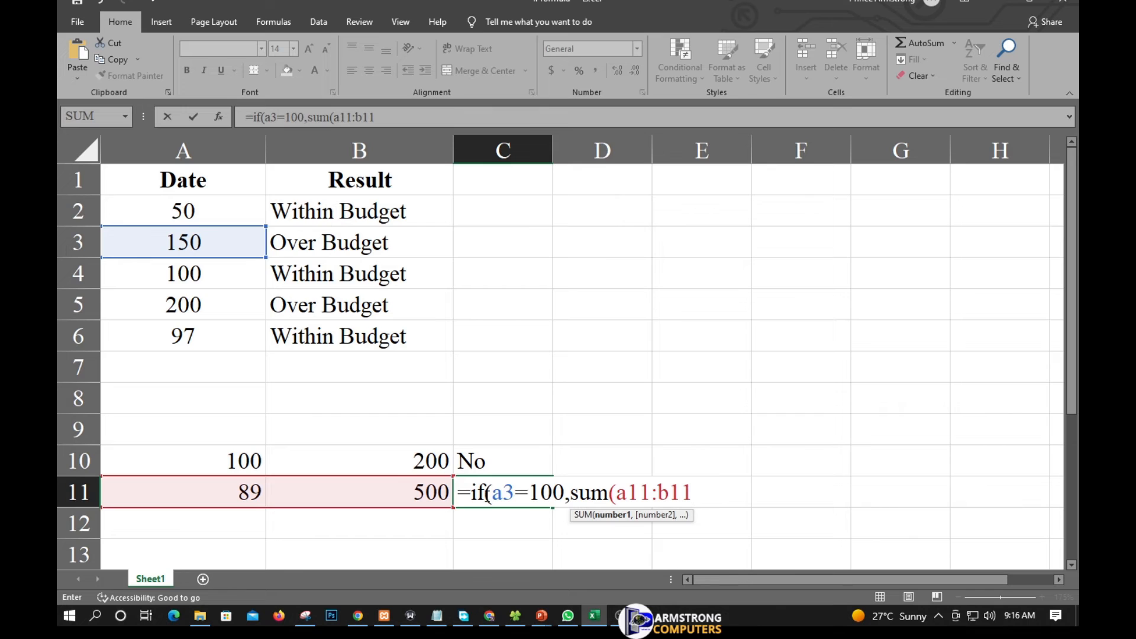
pyautogui.write('),"')
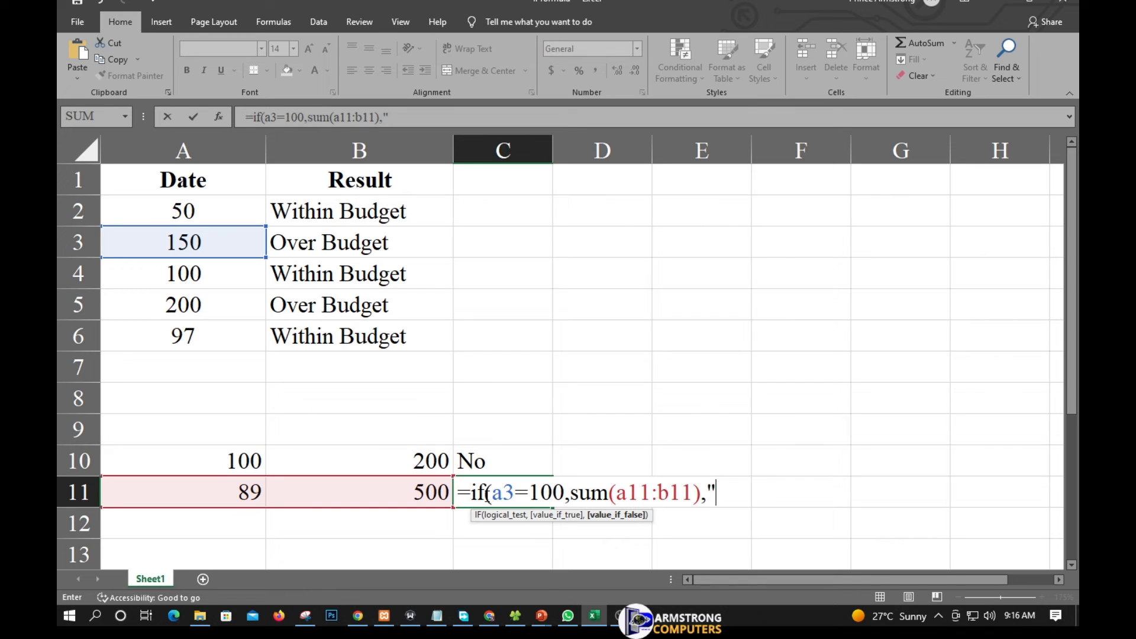
pyautogui.write('No")')
pyautogui.press('Return')
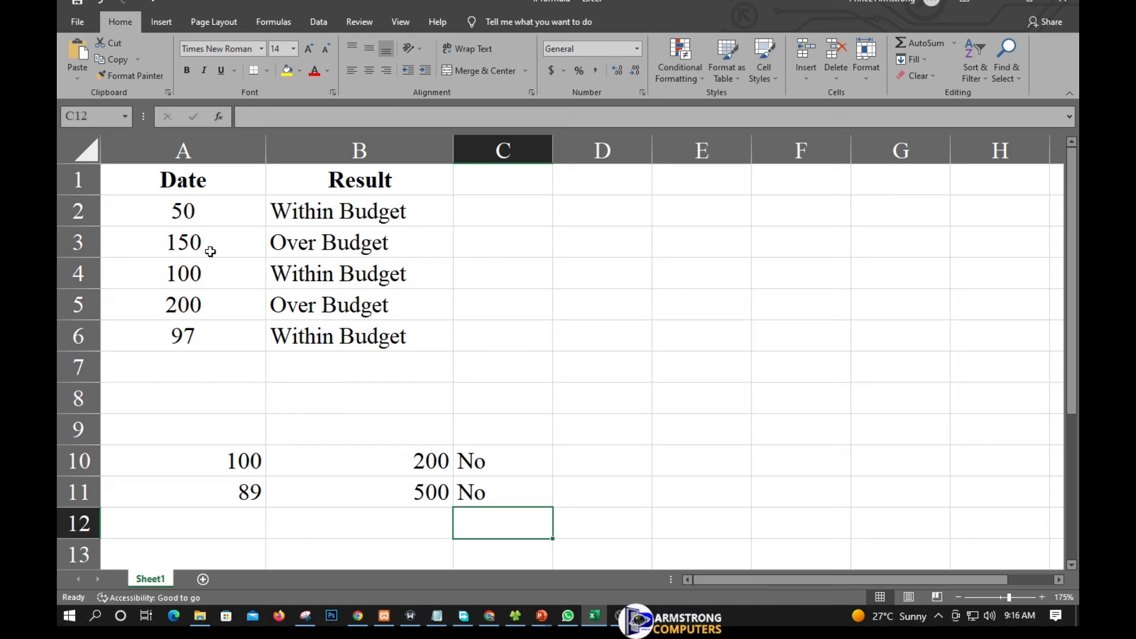
# Change the IF condition in cell C11 to test whether A3 equals 200.
pyautogui.doubleClick(475, 492)
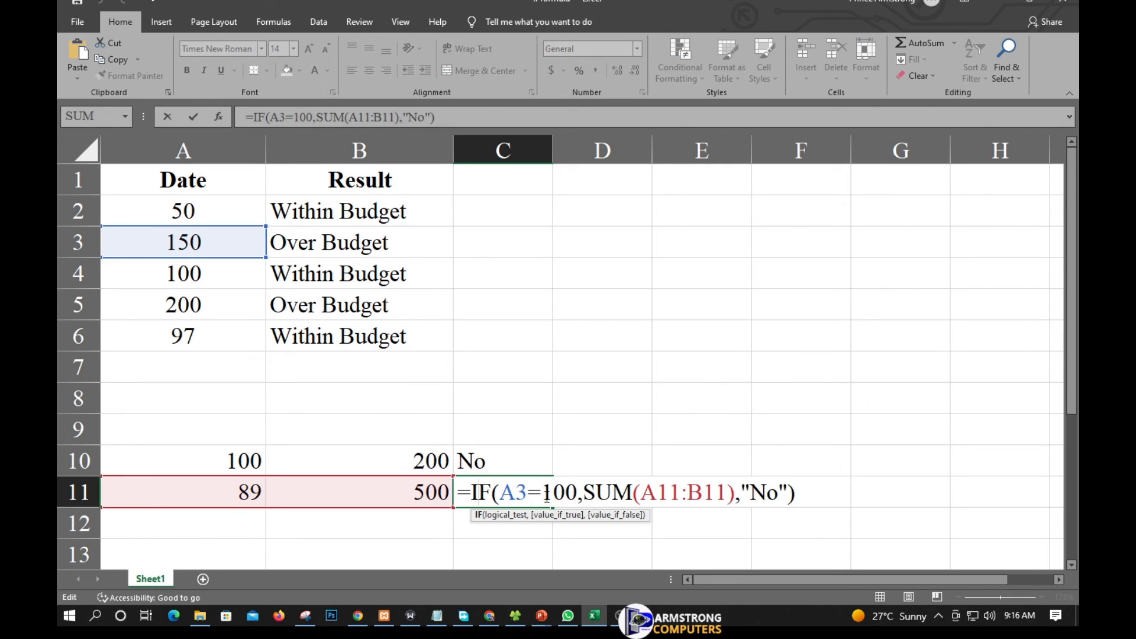
pyautogui.moveTo(577, 497); pyautogui.dragTo(545, 494)
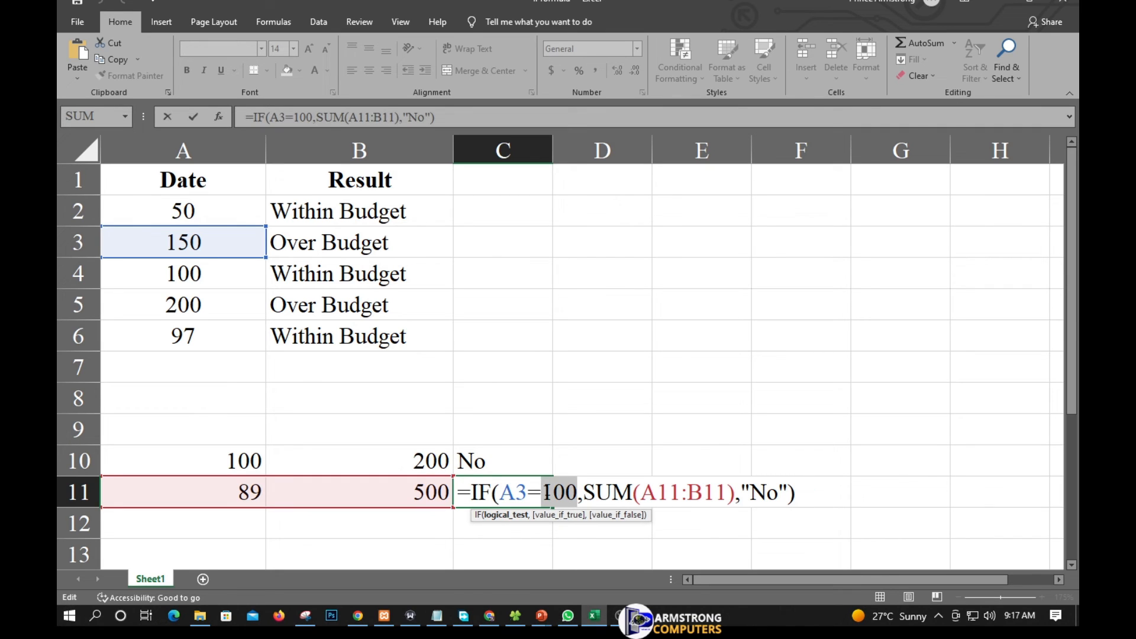
pyautogui.write('200')
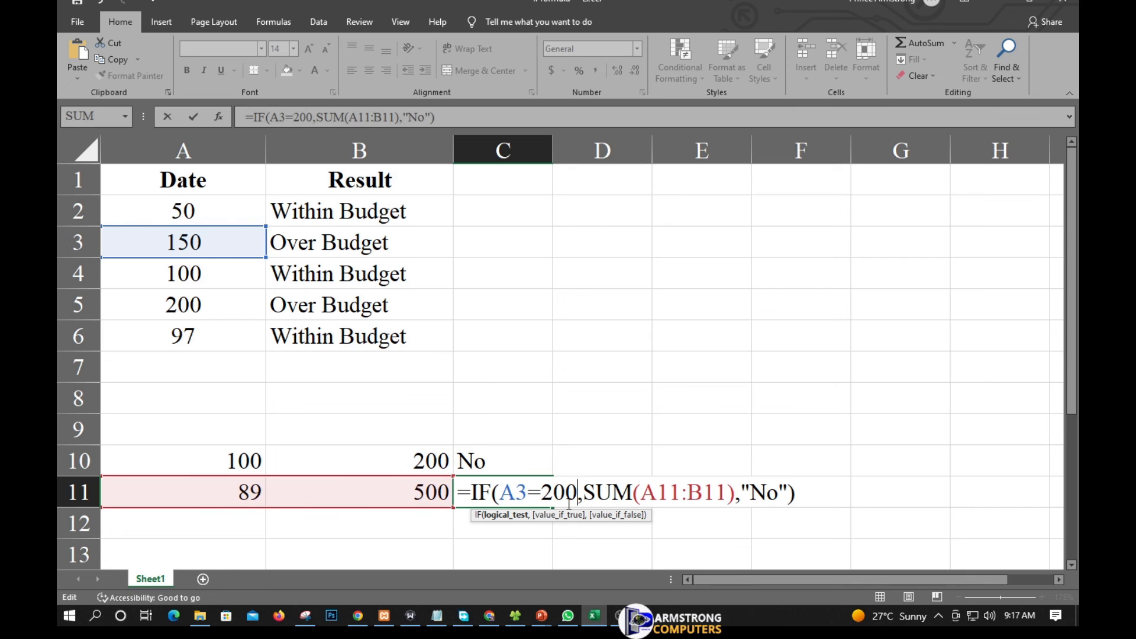
pyautogui.hotkey('ctrl', 'Return')
pyautogui.press('Return')
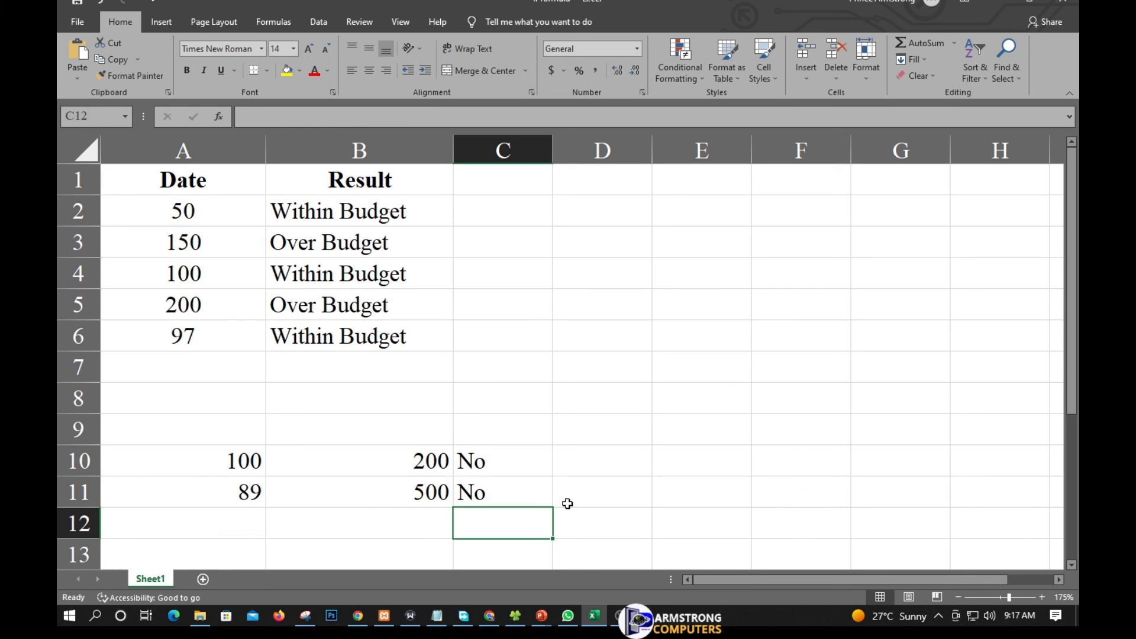
# Edit the C11 formula so its logical test reads A3=150.
pyautogui.doubleClick(507, 497)
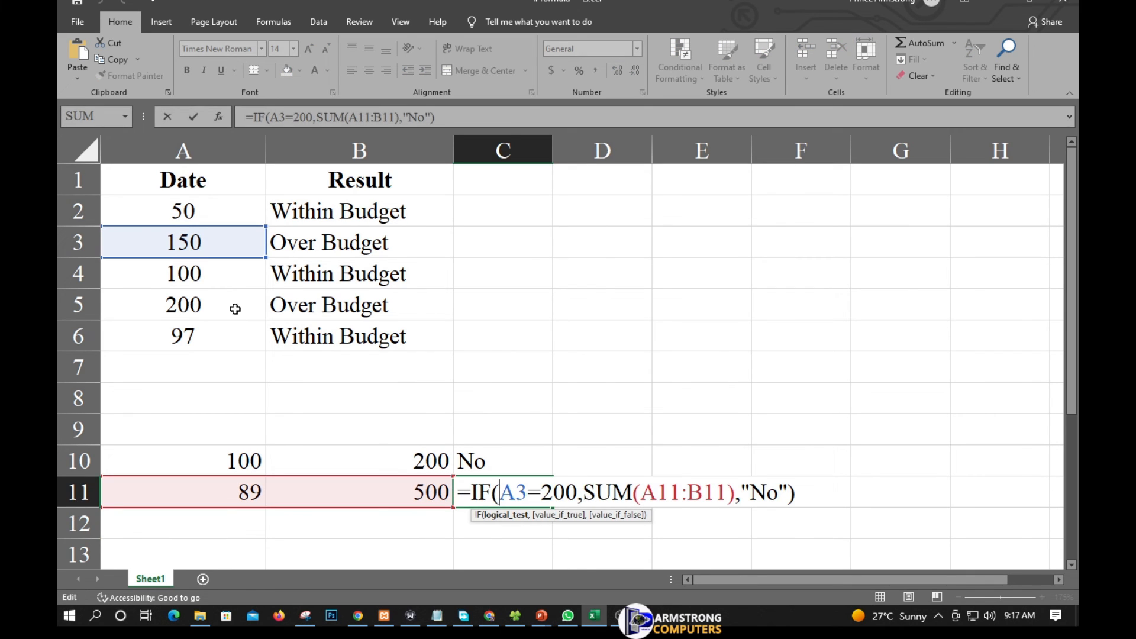
pyautogui.moveTo(578, 493); pyautogui.dragTo(544, 494)
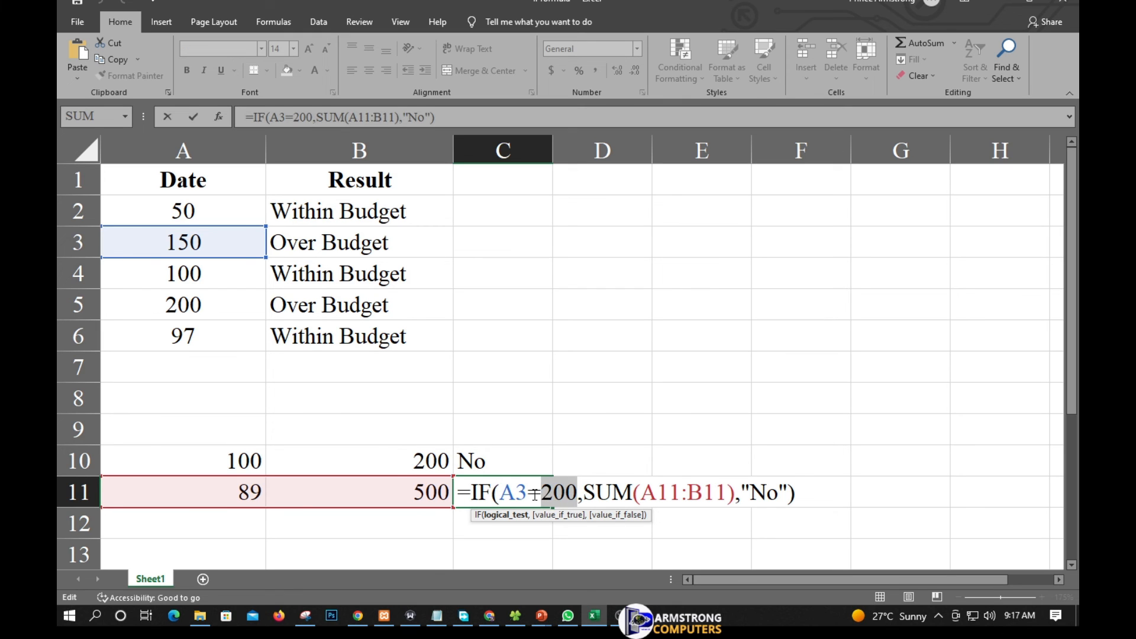
pyautogui.write('150')
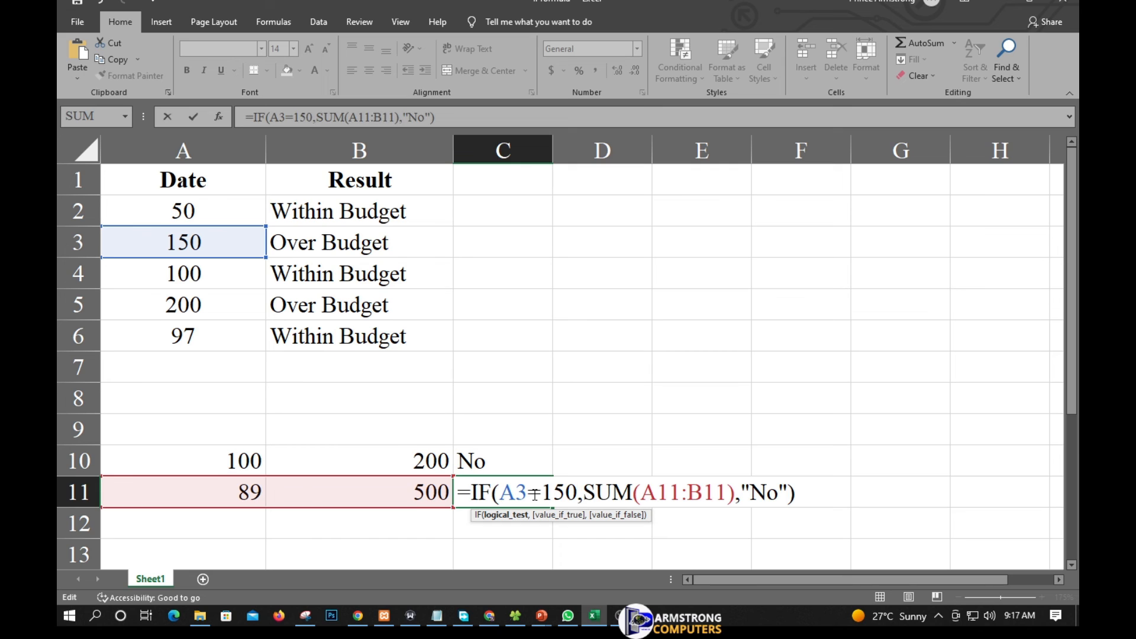
pyautogui.press('Return')
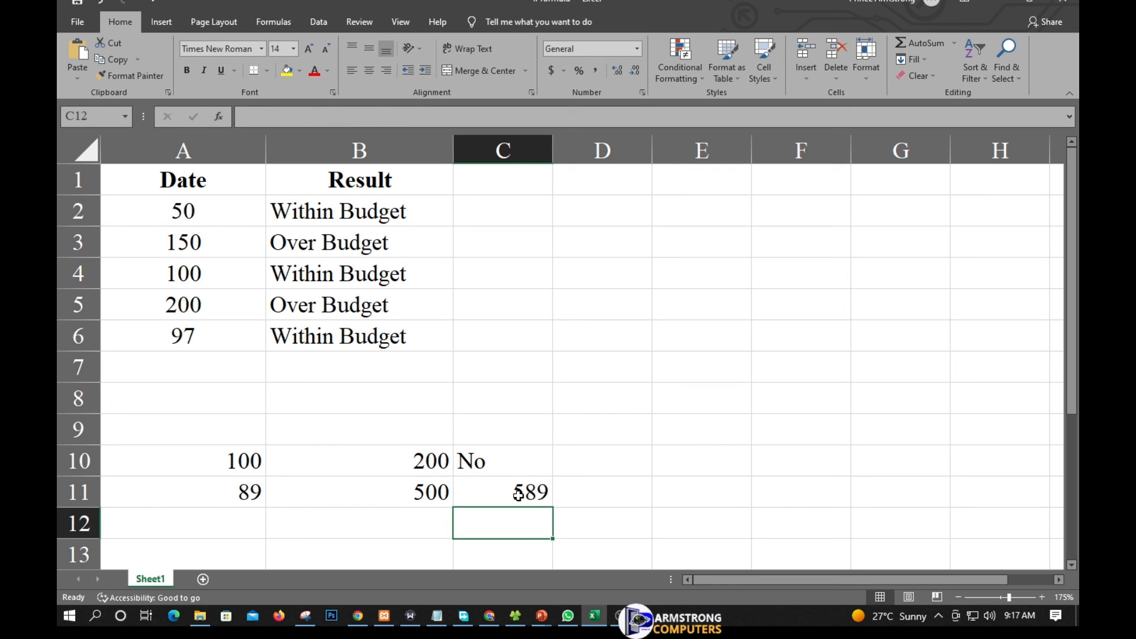
# Restore the logical test in the C11 formula to A3=100.
pyautogui.doubleClick(519, 495)
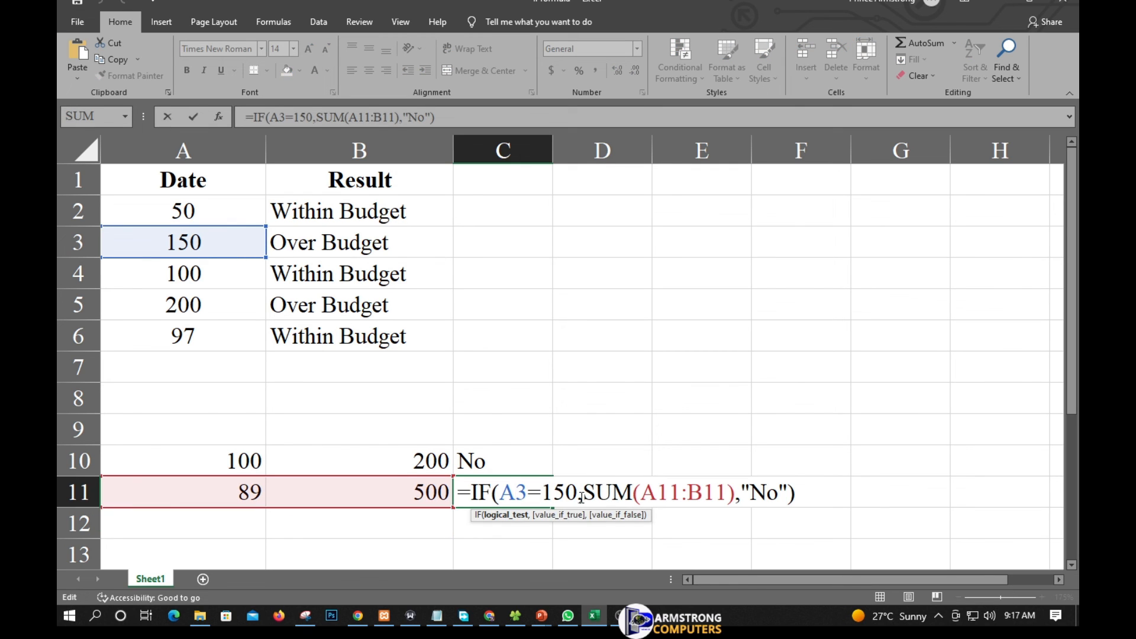
pyautogui.moveTo(578, 497); pyautogui.dragTo(542, 497)
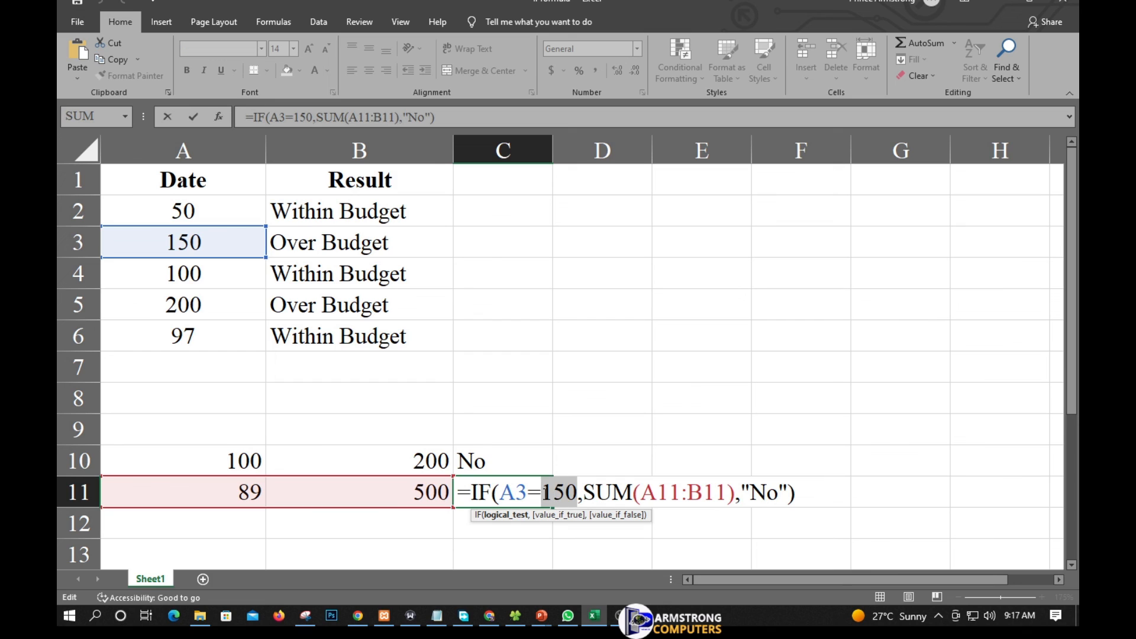
pyautogui.write('100')
pyautogui.press('Return')
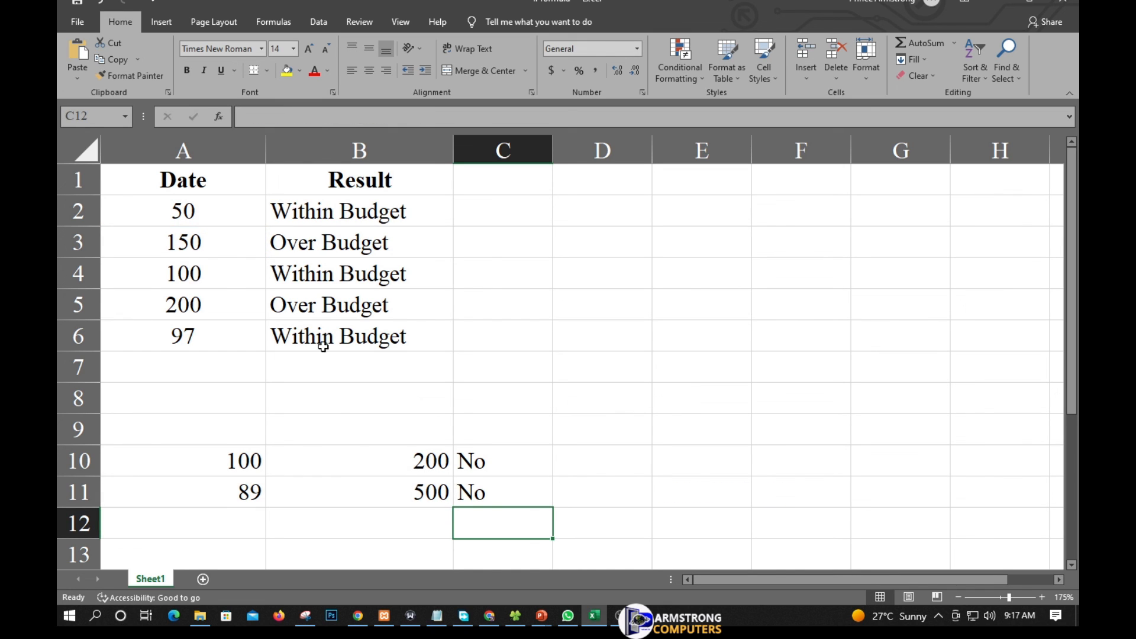
# Set cell A3 to 100 to test the condition of the C11 formula.
pyautogui.click(201, 243)
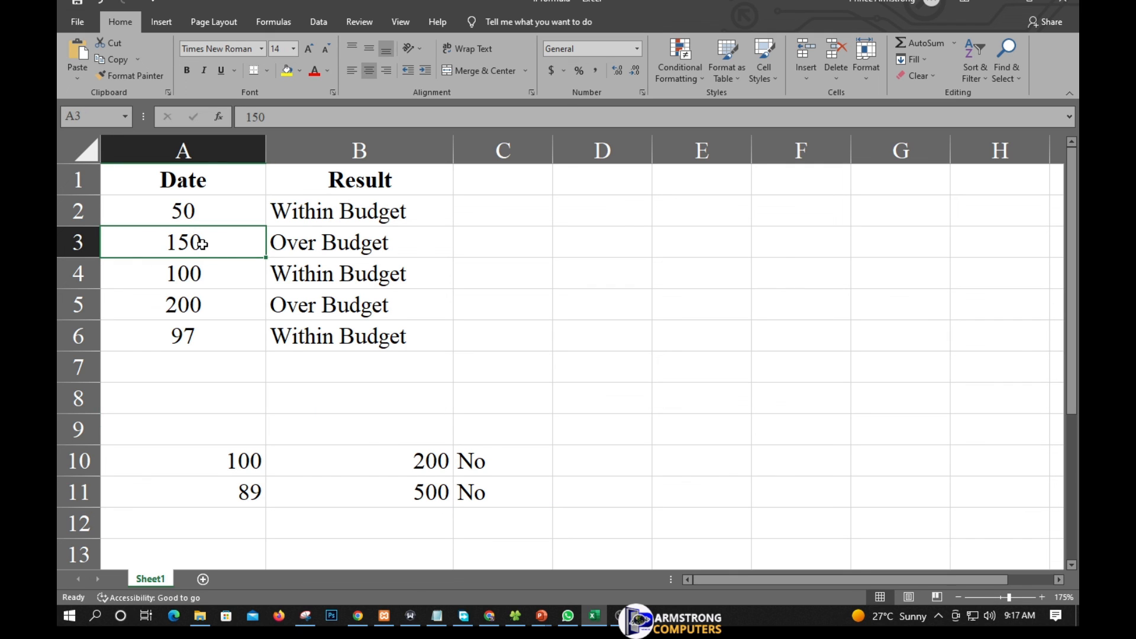
pyautogui.write('100')
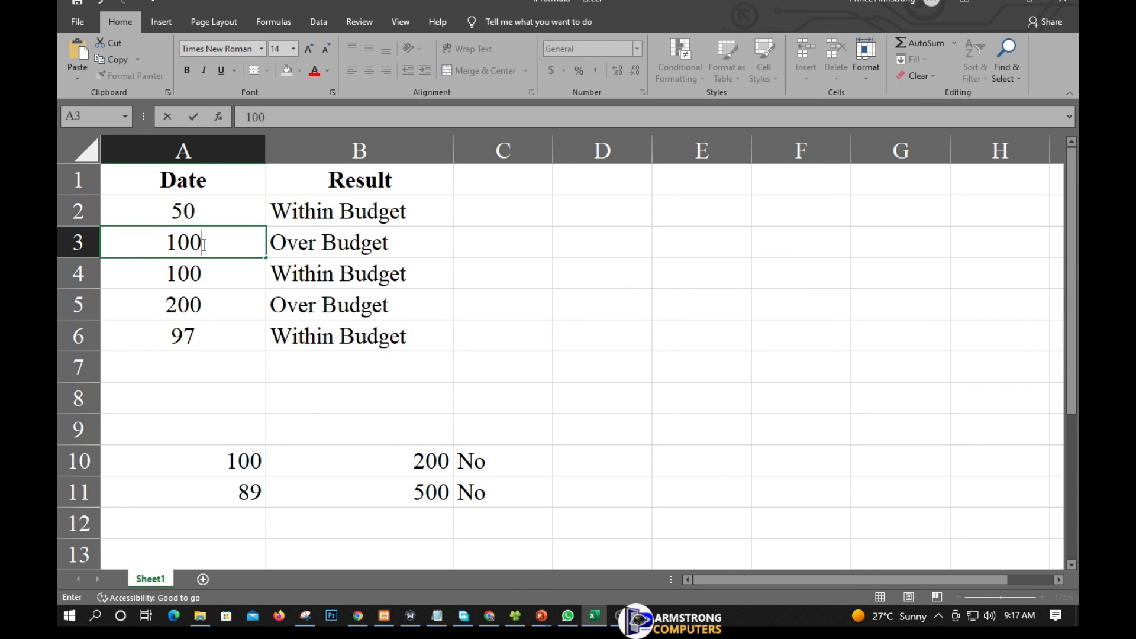
pyautogui.press('Return')
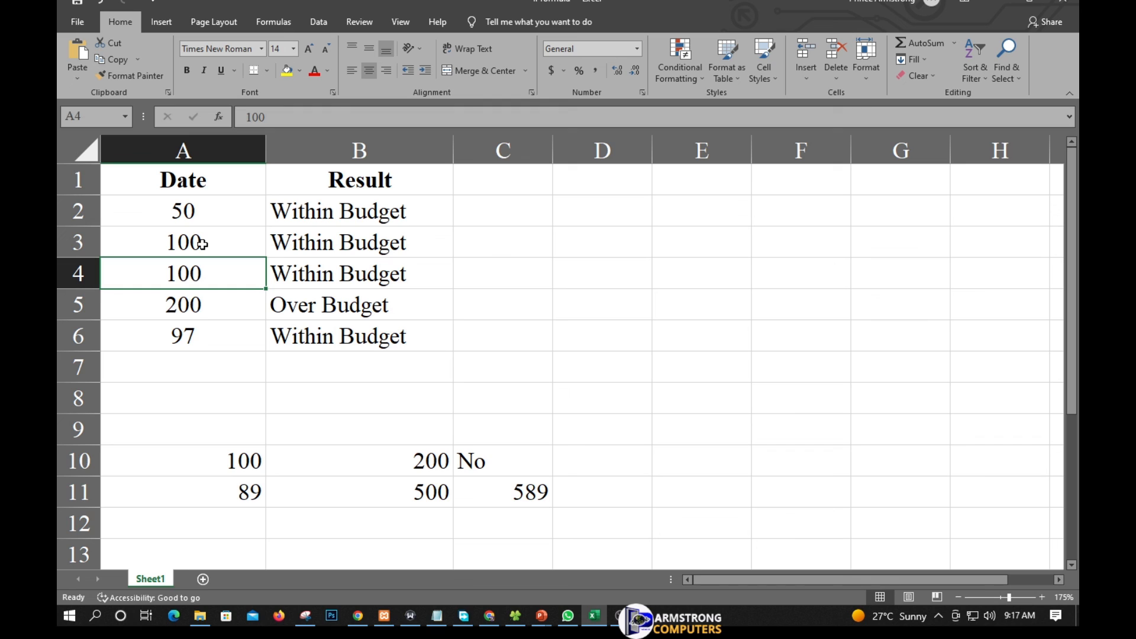